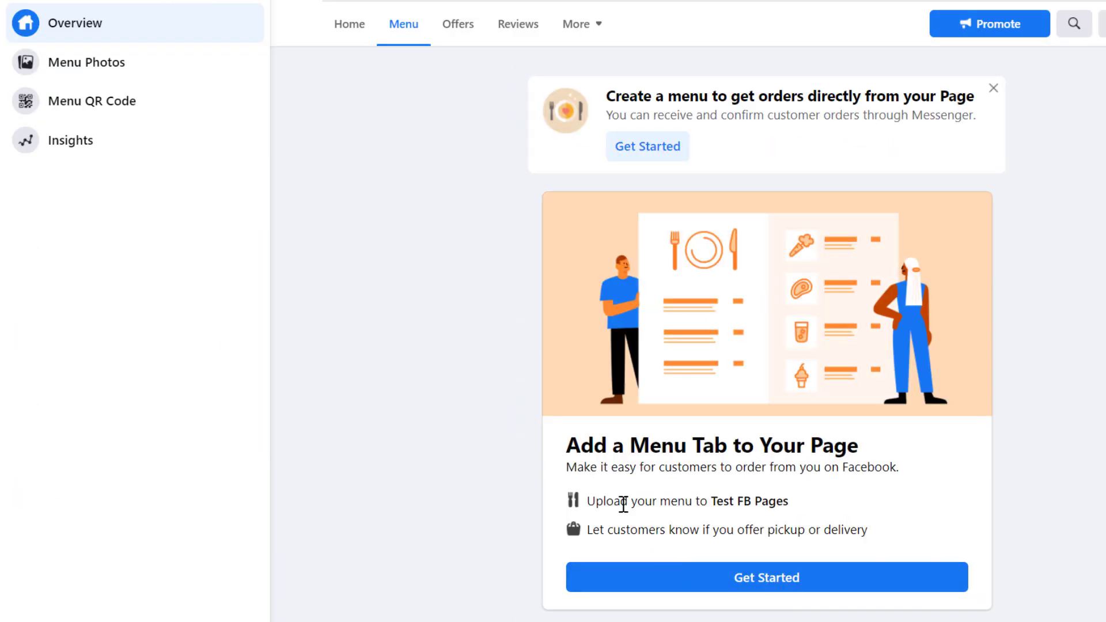
# - Start adding a menu tab to the page and save the menu photo without a description
pyautogui.click(770, 582)
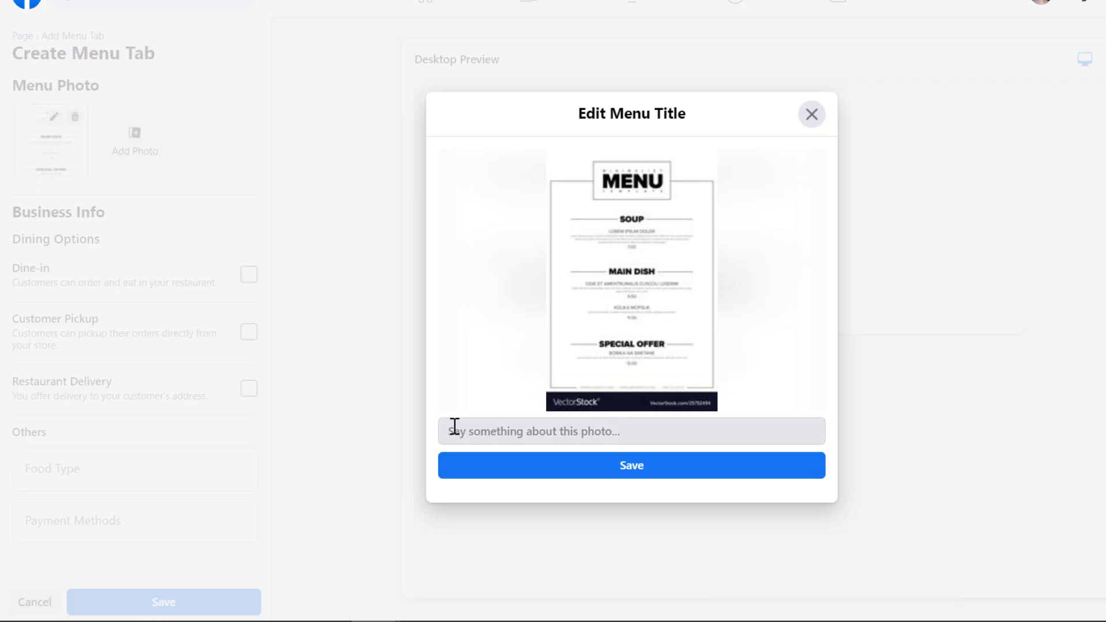
pyautogui.click(617, 468)
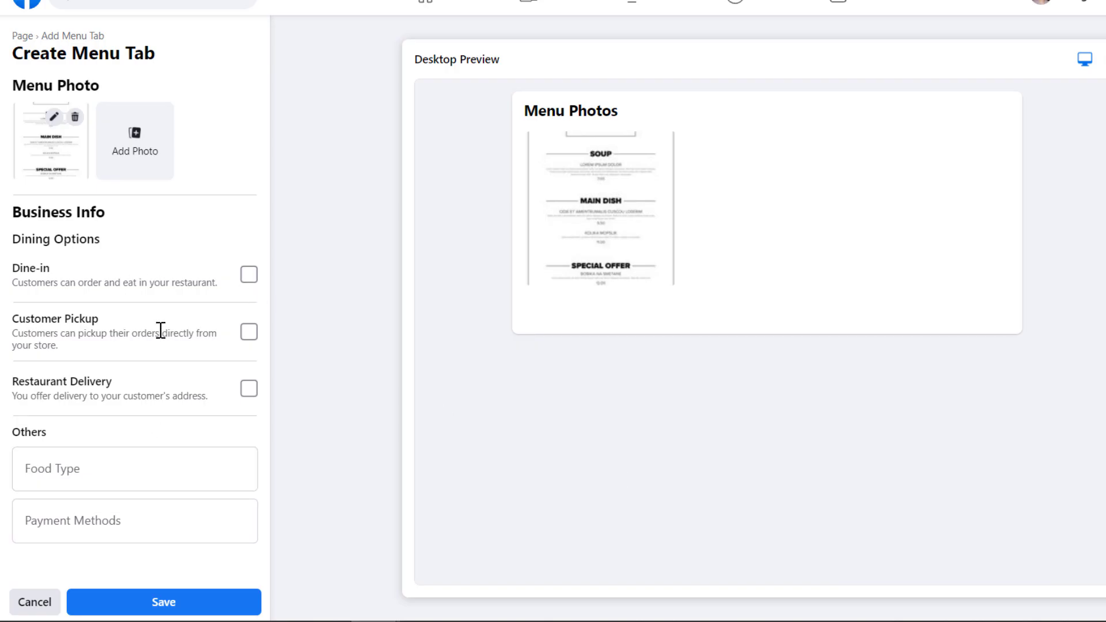
# - Enable the Dine-in, Customer Pickup and Restaurant Delivery dining options, and open the delivery fee type choices
pyautogui.click(249, 274)
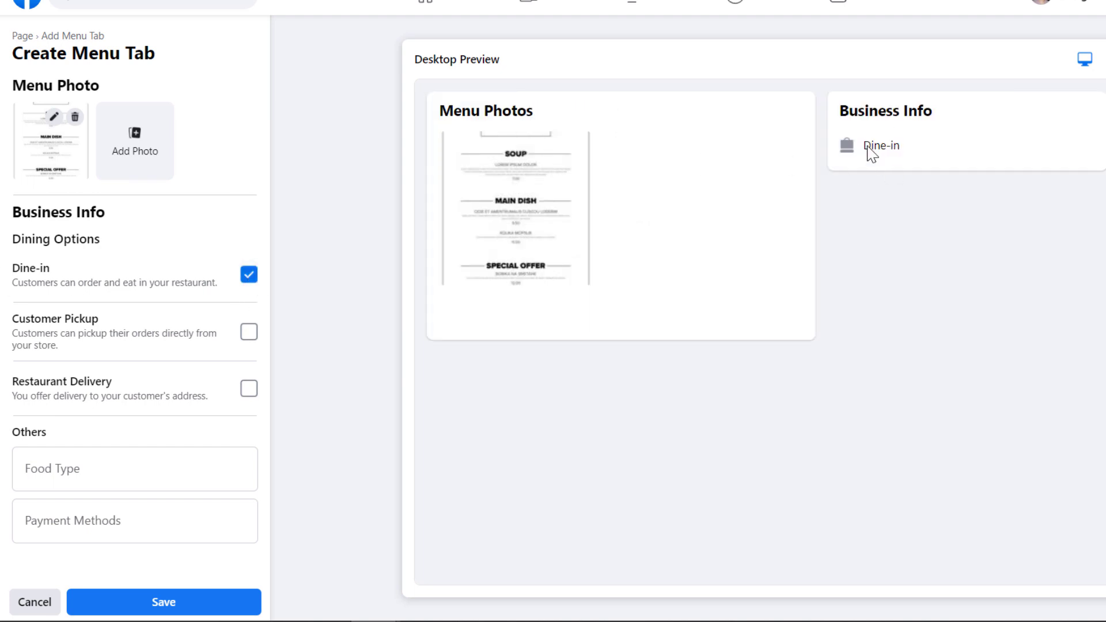
pyautogui.click(249, 332)
pyautogui.click(249, 388)
pyautogui.scroll(-3, 2, 352)
pyautogui.click(63, 455)
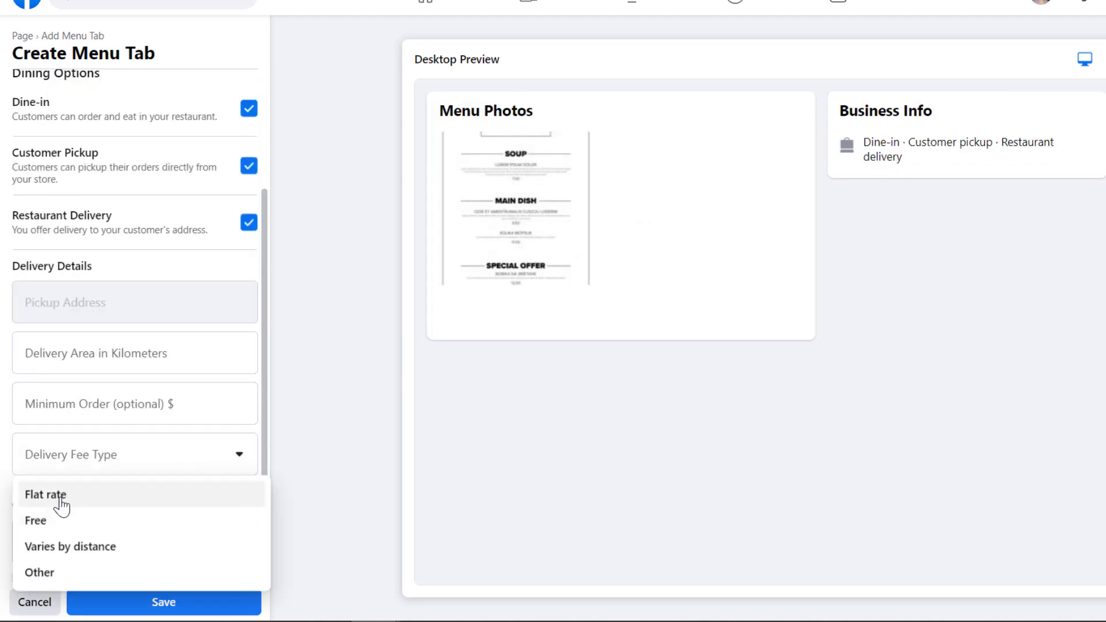
# - Add Pizza as the food type of the menu tab
pyautogui.scroll(-1, 165, 506)
pyautogui.click(152, 496)
pyautogui.write('pizz')
pyautogui.click(68, 268)
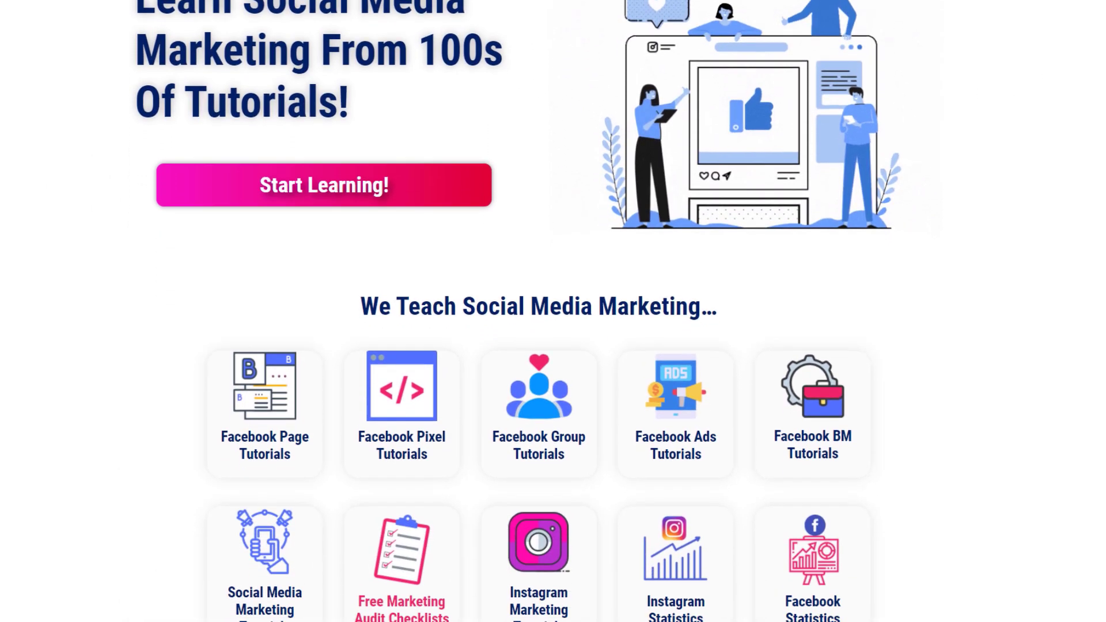
# - Read through the check points and recommended actions in the Facebook Page Growth Checklist spreadsheet
pyautogui.click(294, 364)
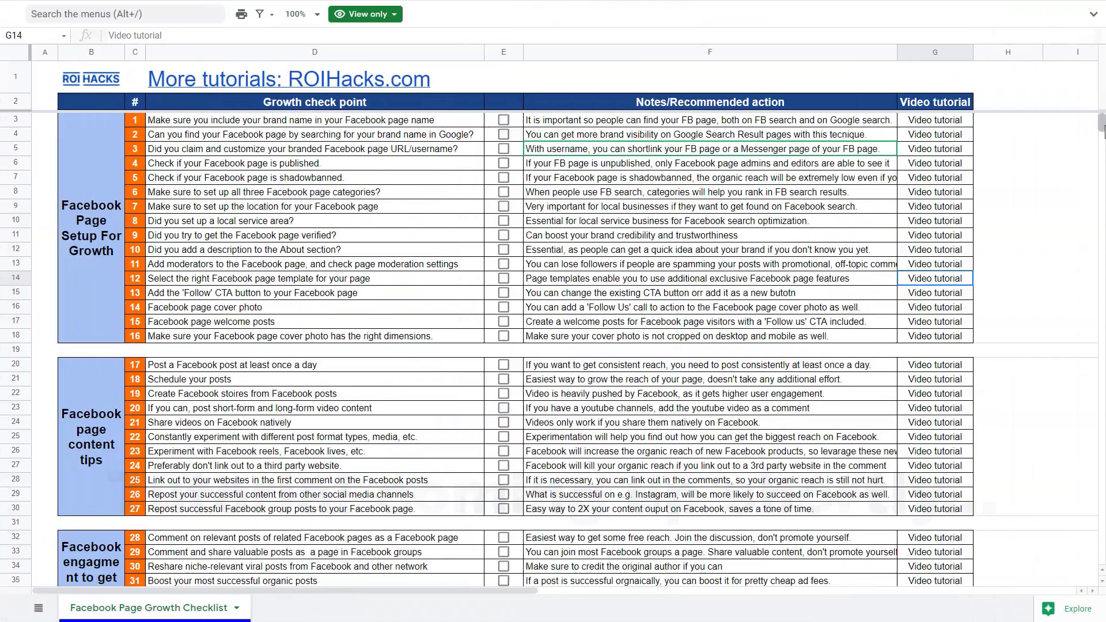
pyautogui.scroll(-3, 1102, 131)
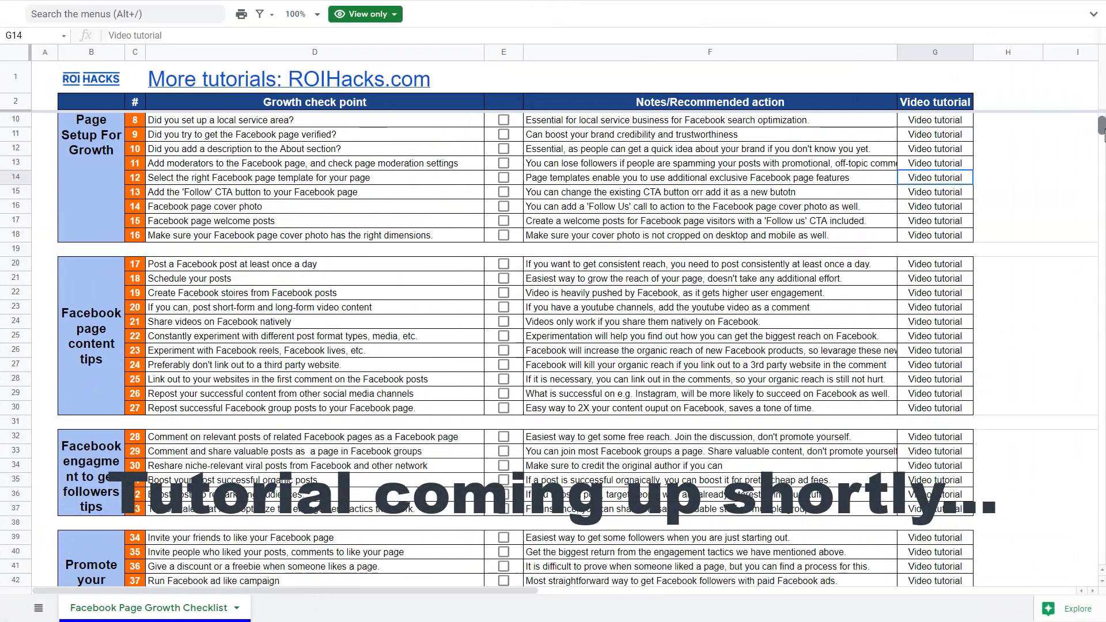
pyautogui.scroll(-3, 1102, 132)
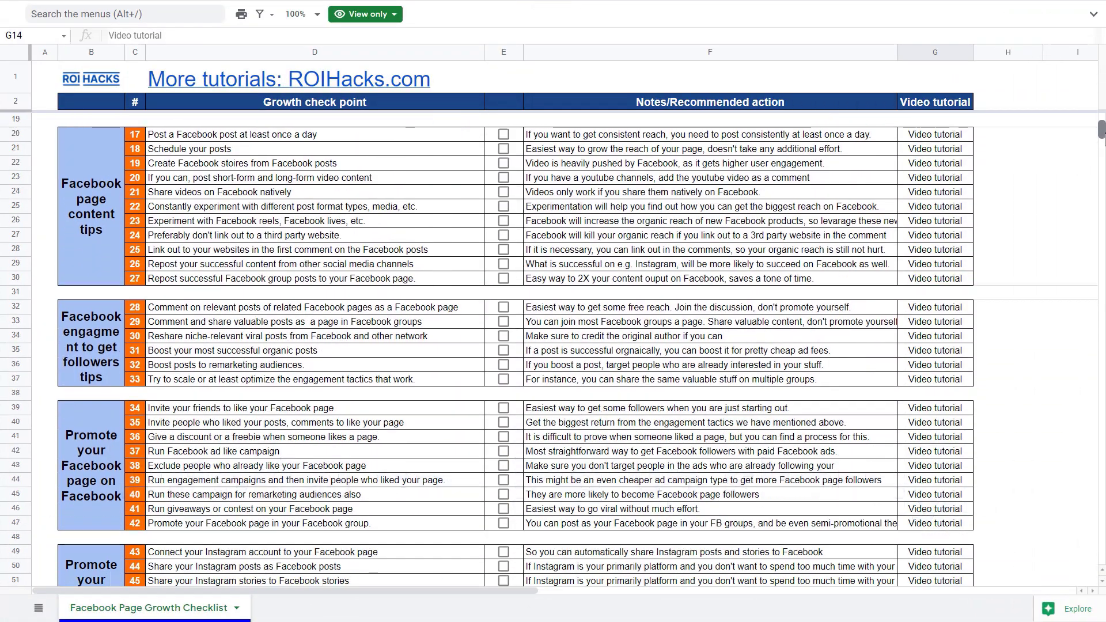
pyautogui.scroll(-4, 1103, 138)
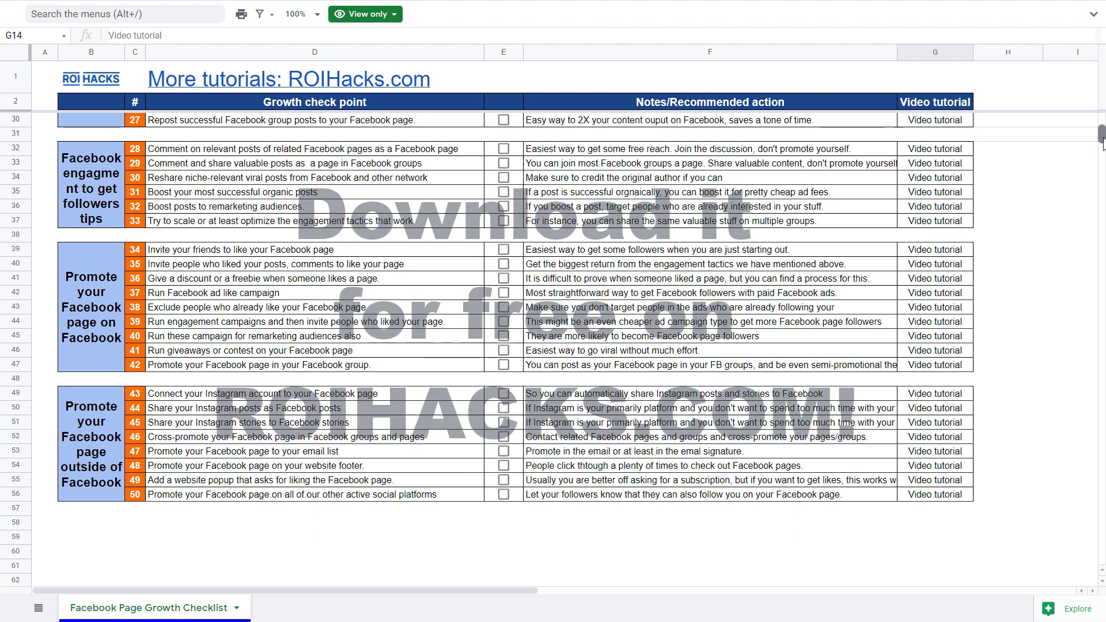
pyautogui.scroll(-1, 1102, 141)
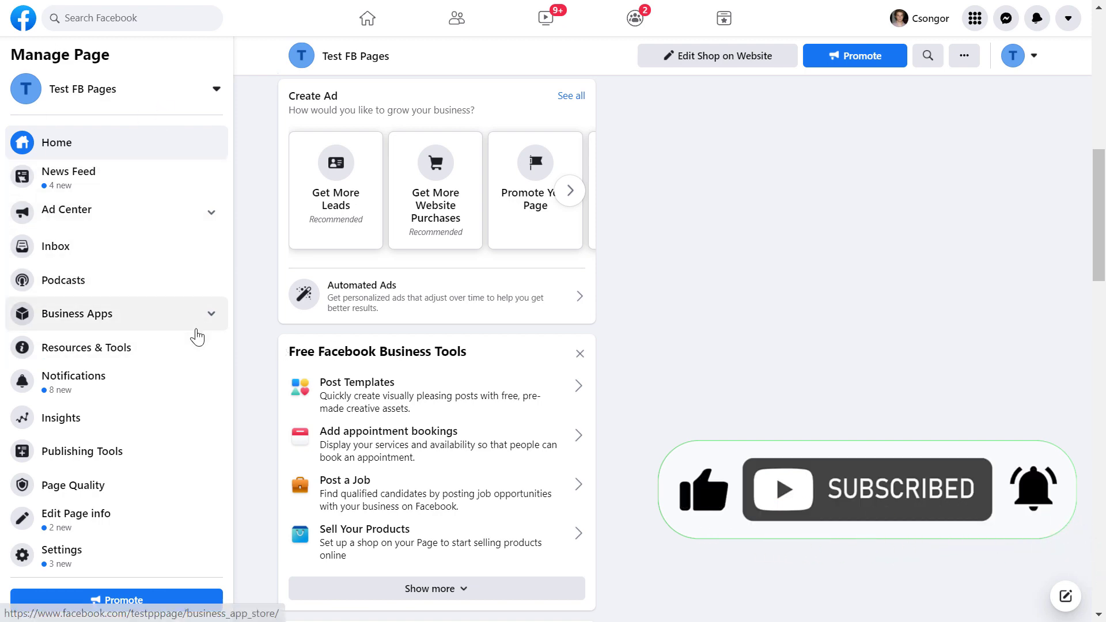
# - Open the Templates and Tabs settings of the Test FB Pages page and look through its tab list
pyautogui.scroll(-3, 167, 403)
pyautogui.click(110, 550)
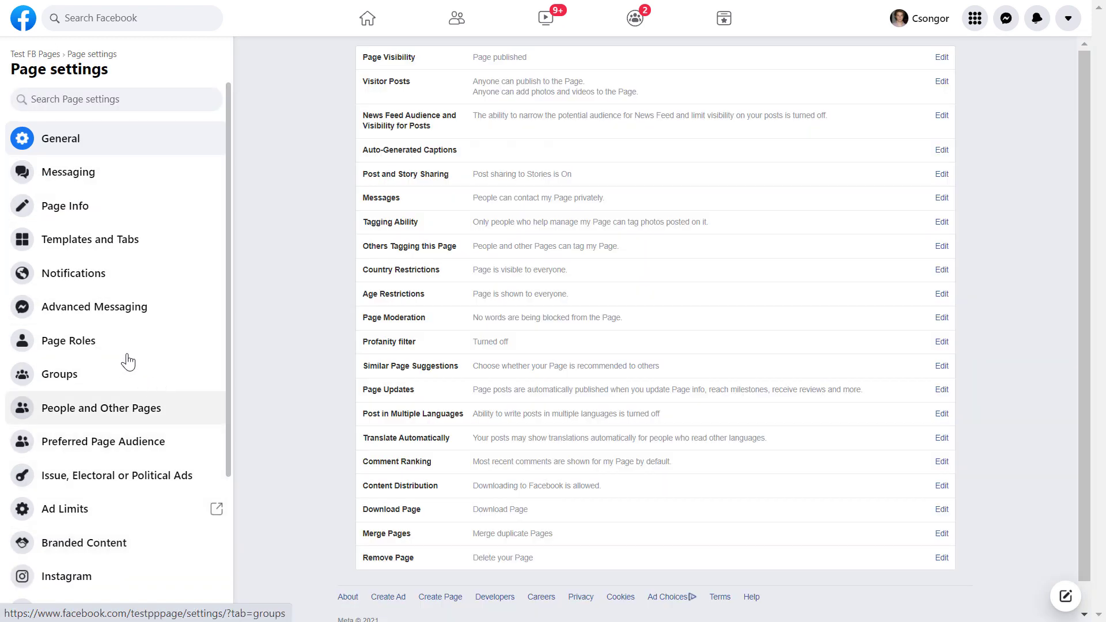
pyautogui.click(111, 253)
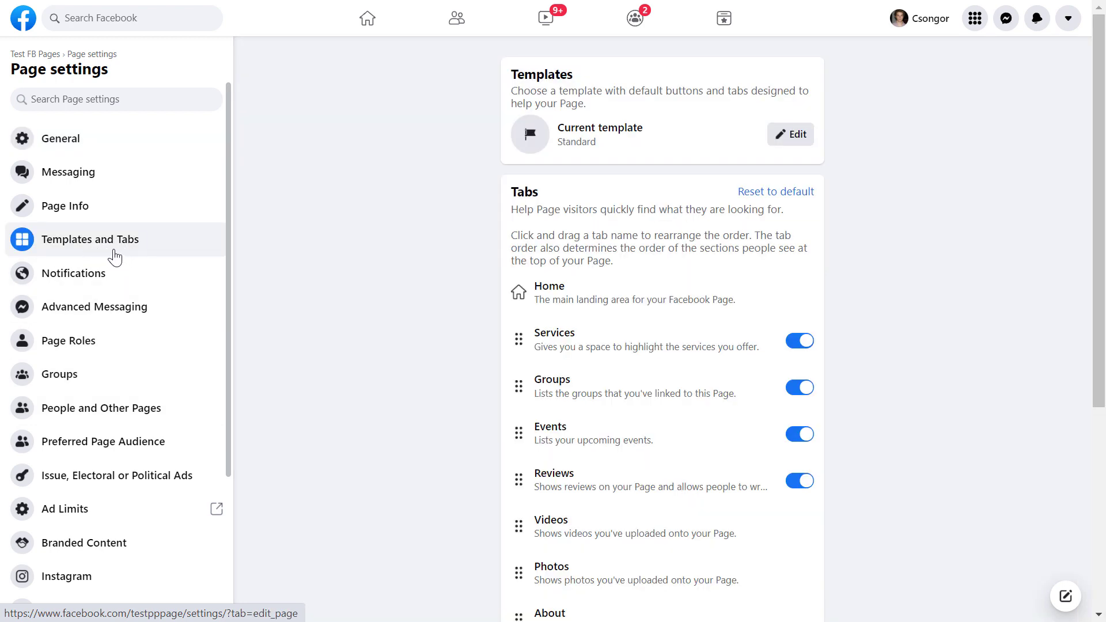
pyautogui.scroll(-5, 647, 585)
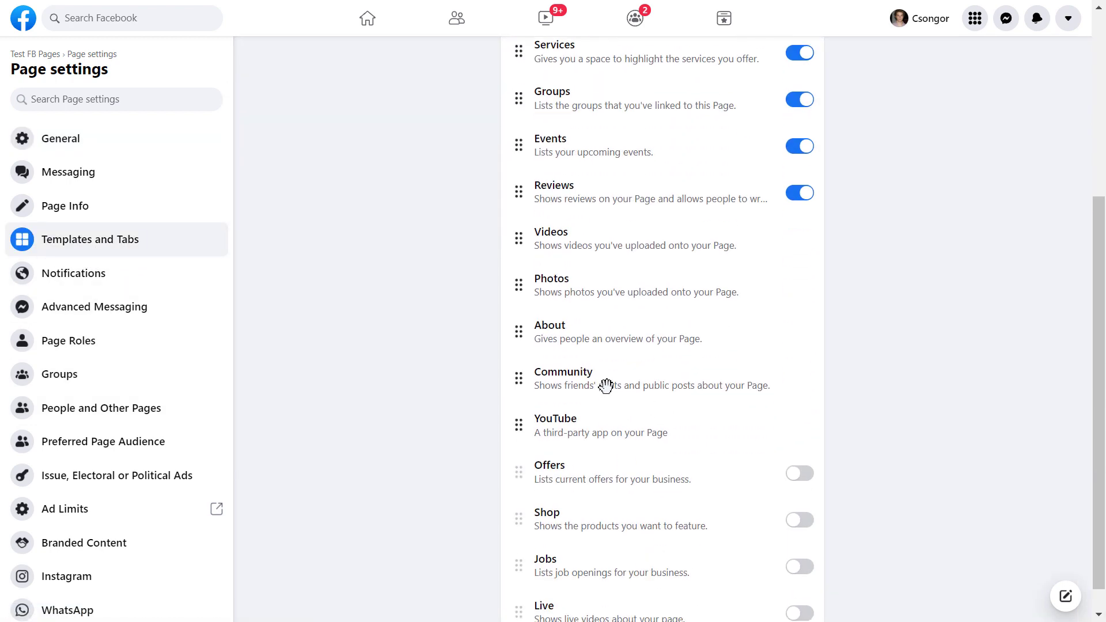
pyautogui.scroll(2, 647, 449)
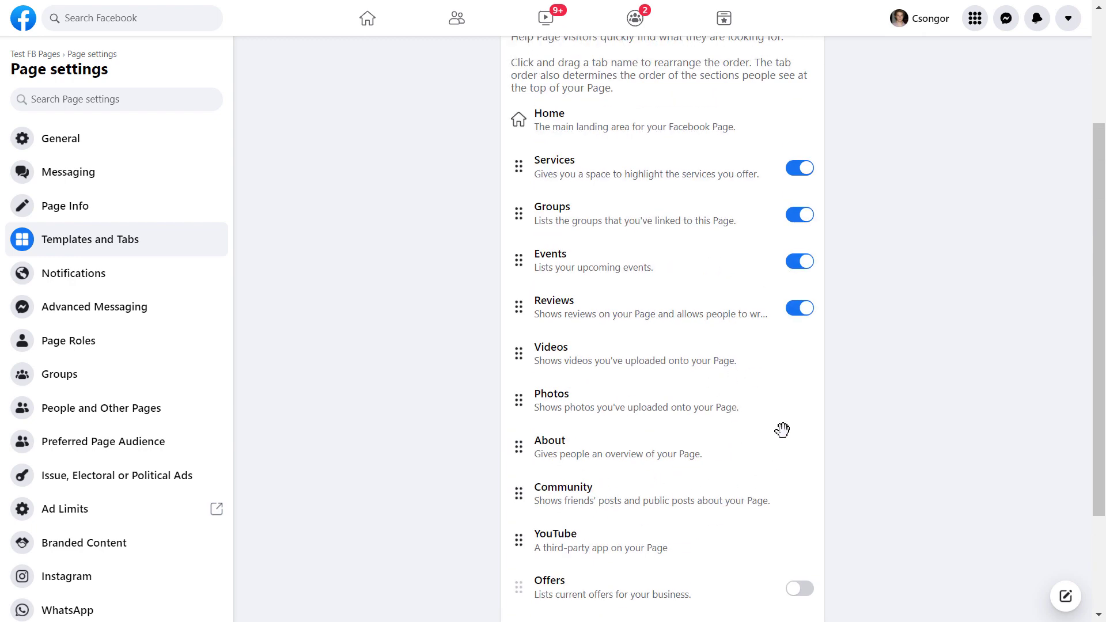
pyautogui.scroll(3, 622, 363)
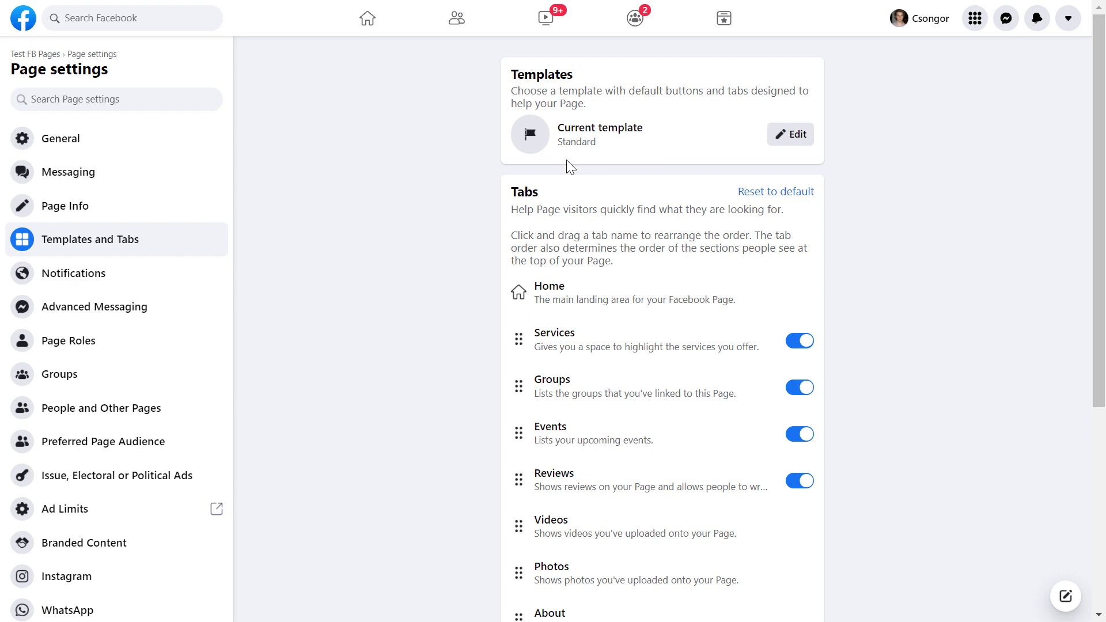
# - Change the page template to Restaurants & Cafes and apply it
pyautogui.click(789, 144)
pyautogui.scroll(-1, 524, 553)
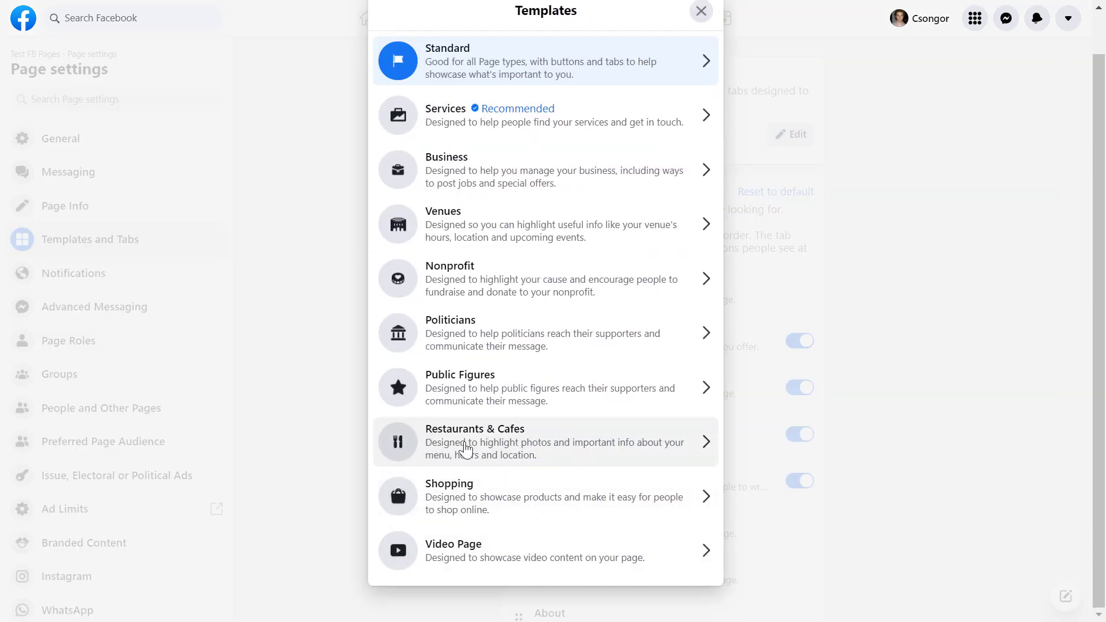
pyautogui.click(490, 450)
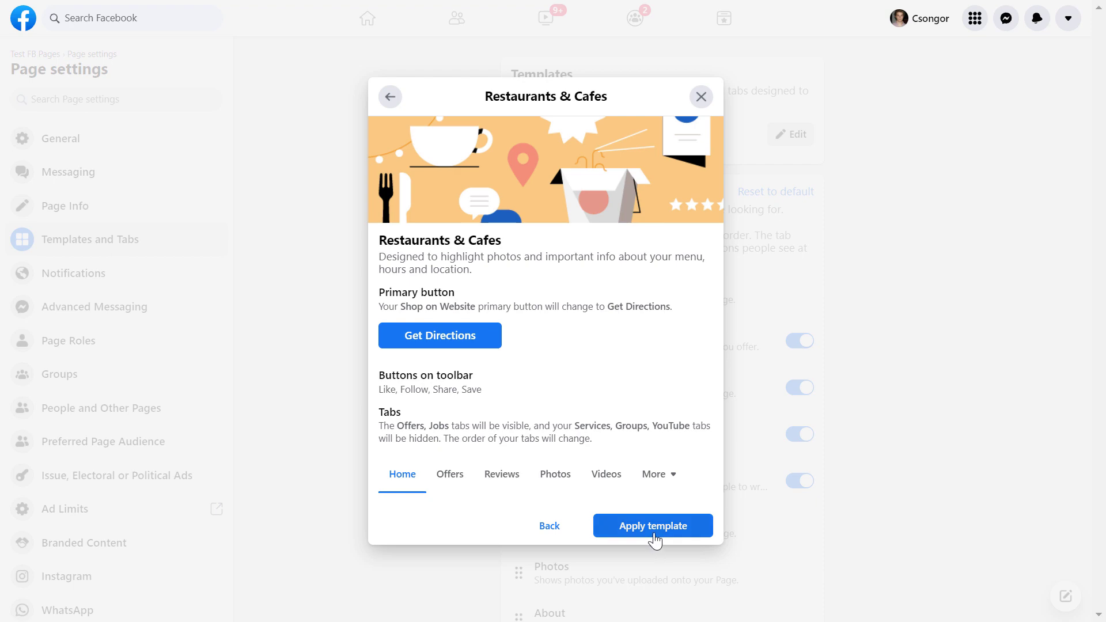
pyautogui.click(625, 538)
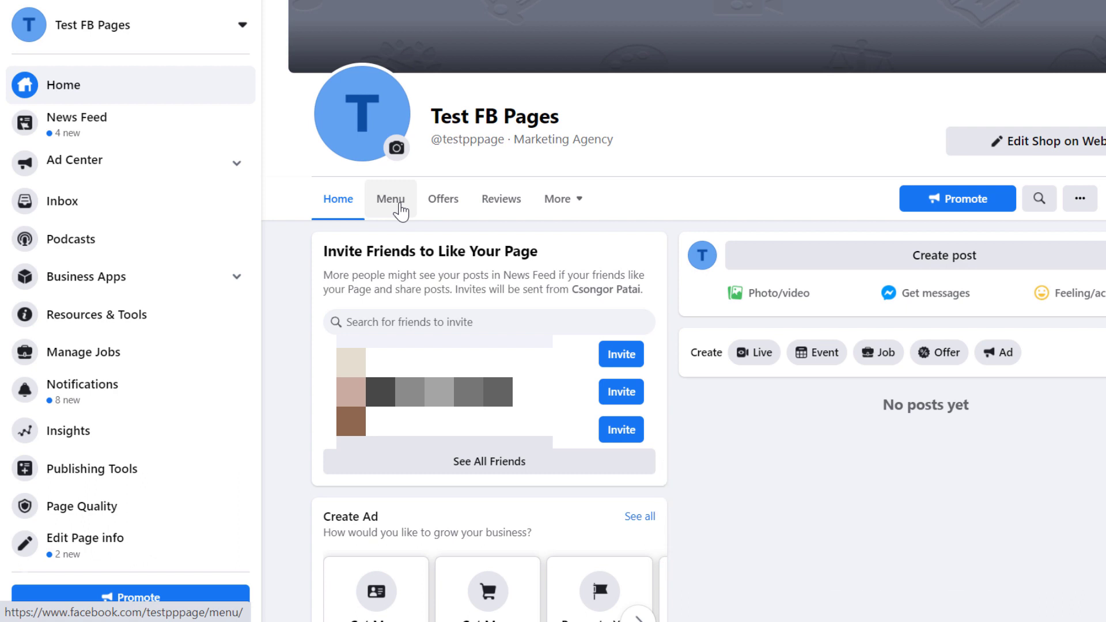
# - Open the Menu section of the Test FB Pages page and start adding a menu tab
pyautogui.click(400, 212)
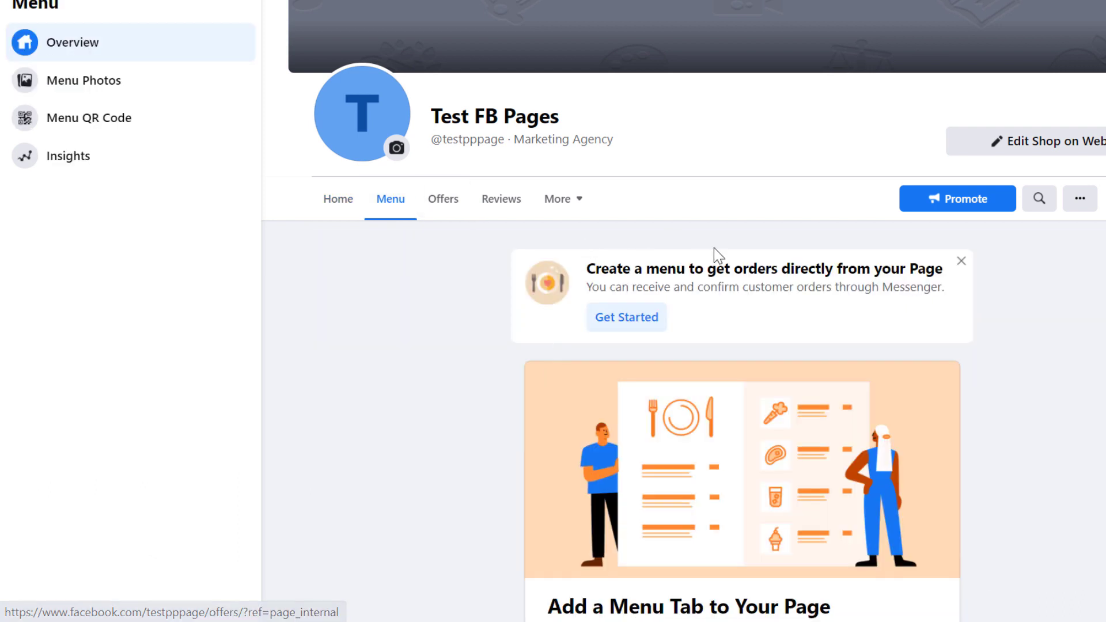
pyautogui.scroll(-3, 537, 329)
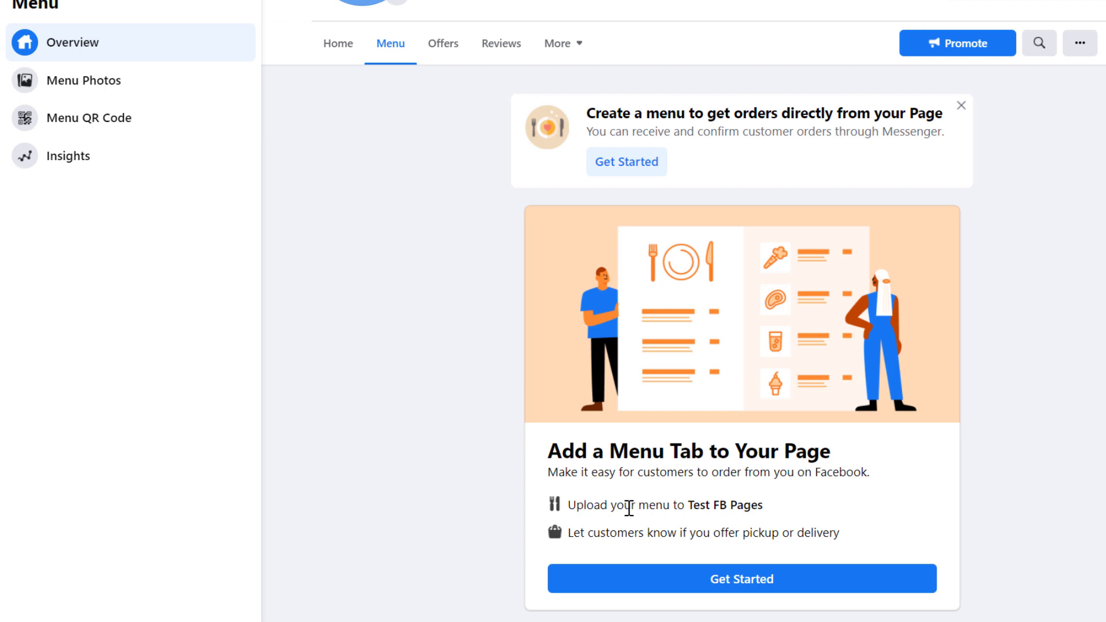
pyautogui.click(746, 579)
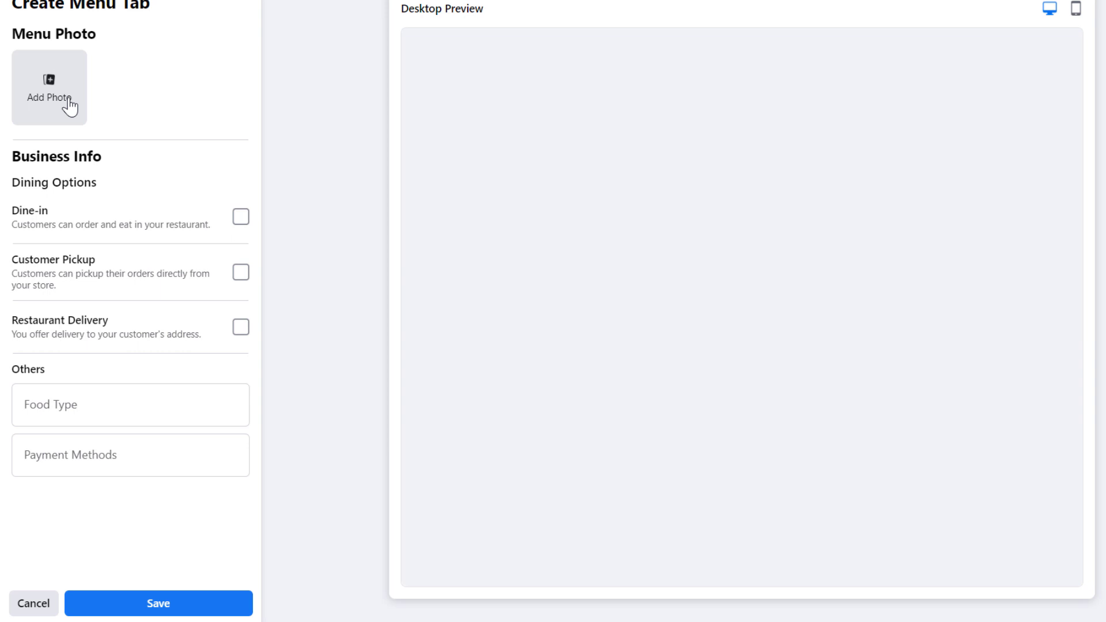
# - Add a menu photo without a description and check it in the mobile and desktop previews
pyautogui.click(47, 94)
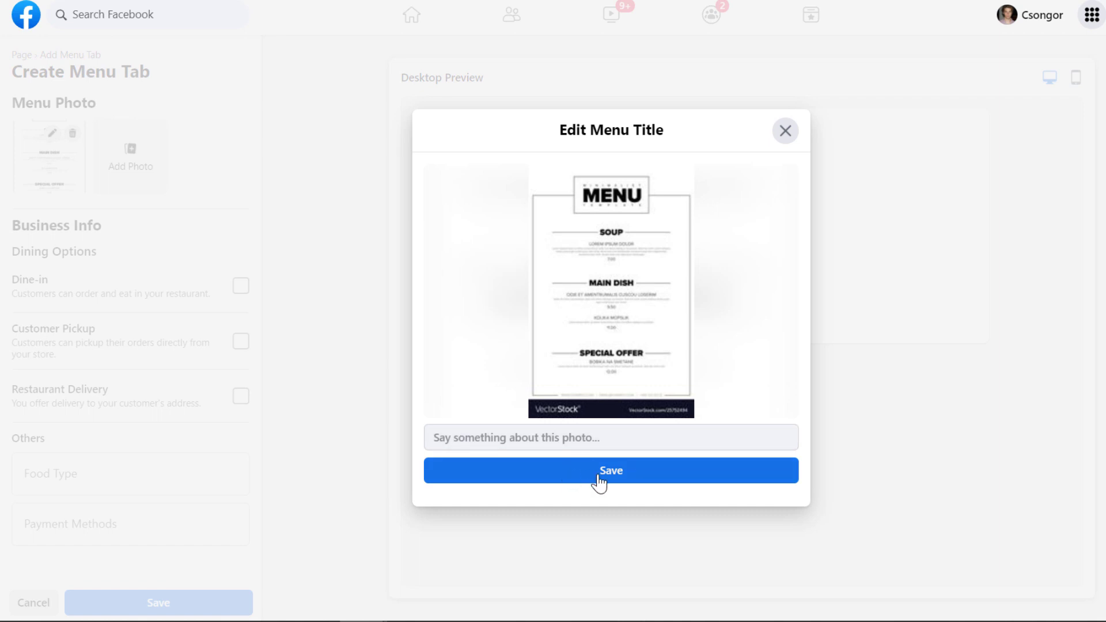
pyautogui.click(570, 477)
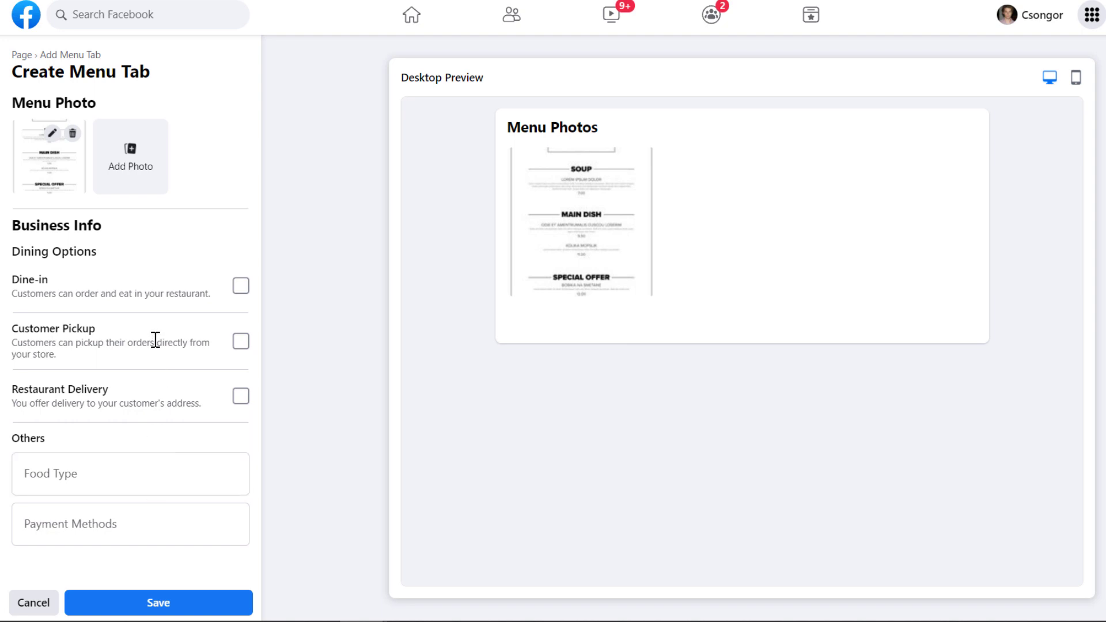
pyautogui.click(1075, 79)
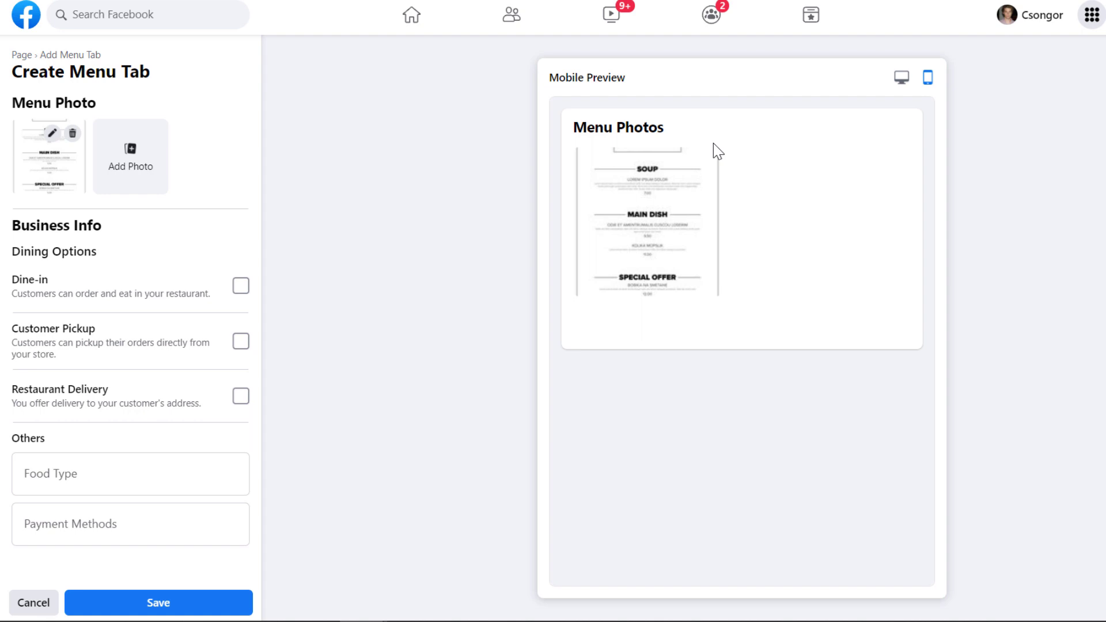
pyautogui.click(901, 76)
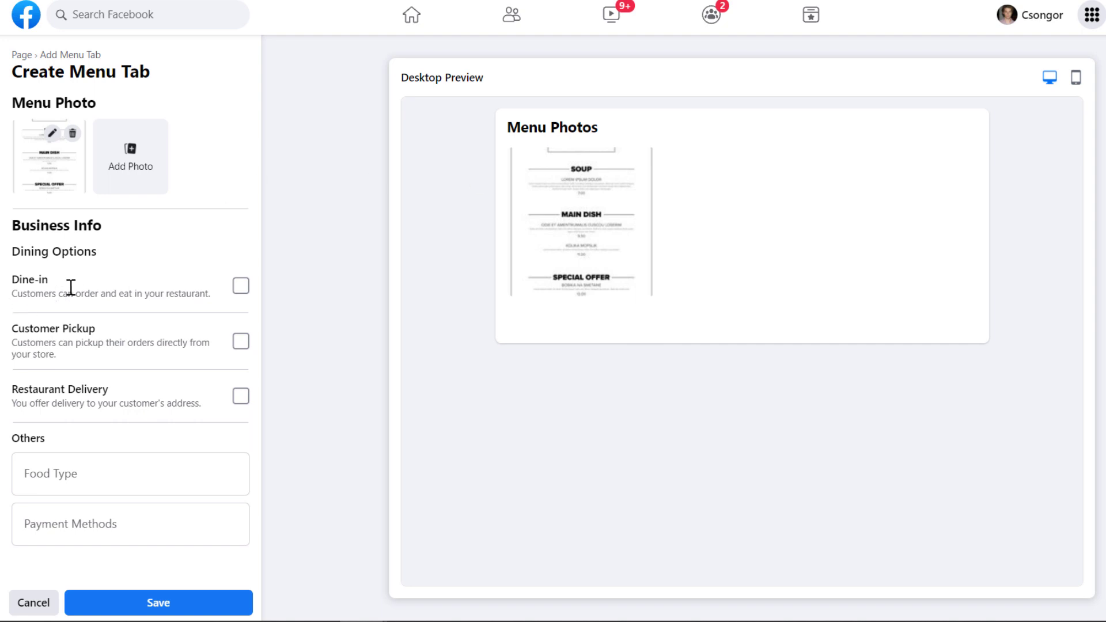
# - Enable the dining options Dine-in, Customer Pickup and Restaurant Delivery for the new menu tab
pyautogui.click(240, 288)
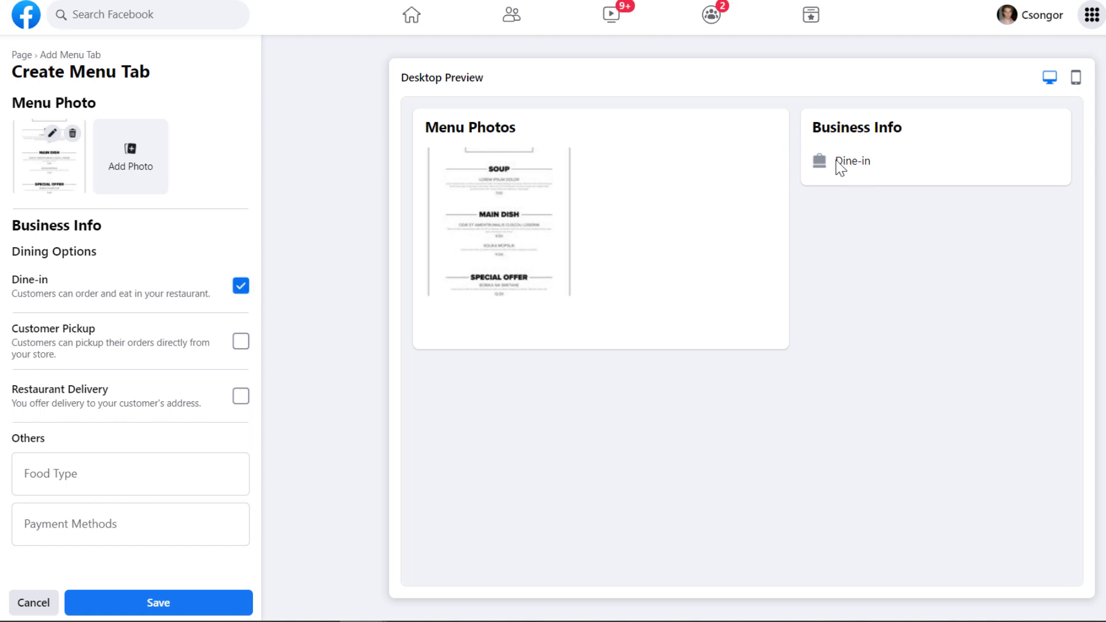
pyautogui.click(241, 342)
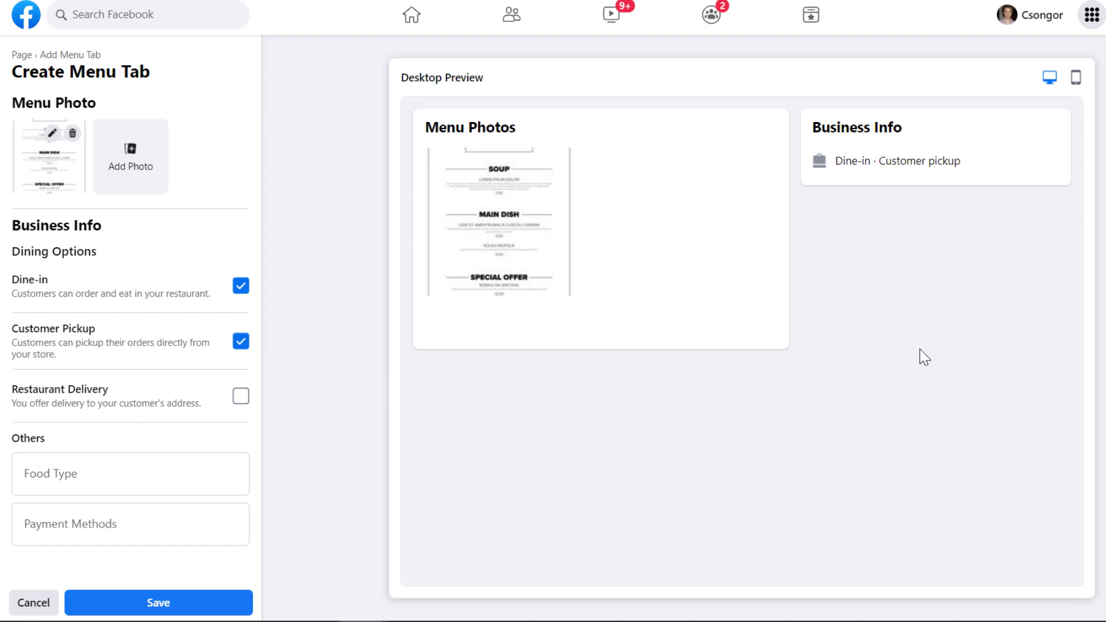
pyautogui.click(240, 404)
# - Check the available delivery fee types in the delivery details without choosing one
pyautogui.scroll(-3, 106, 397)
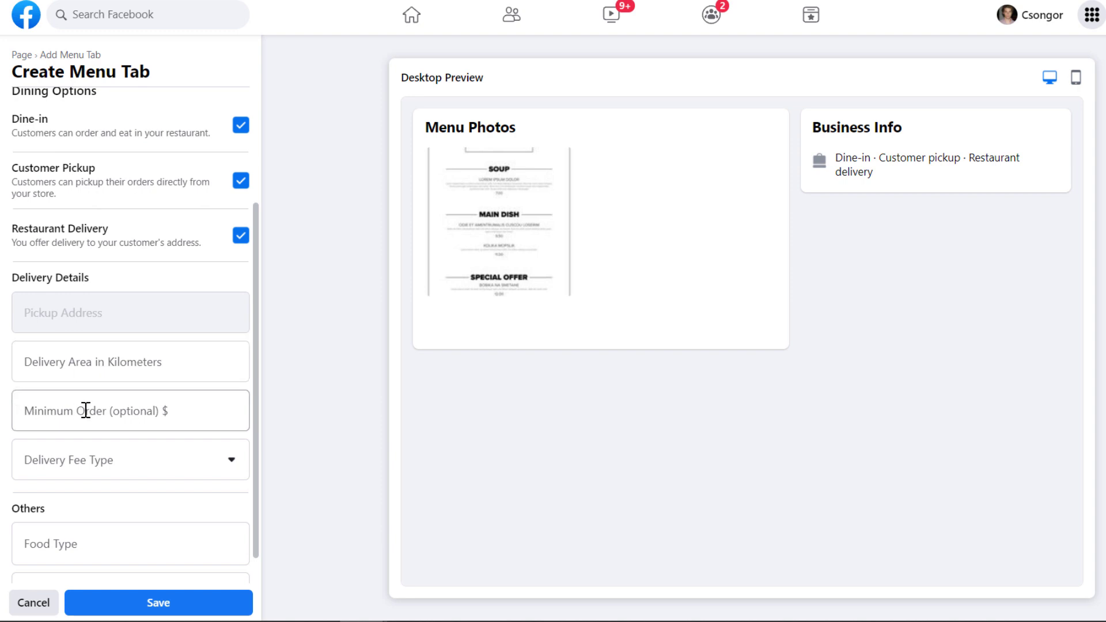
pyautogui.click(168, 455)
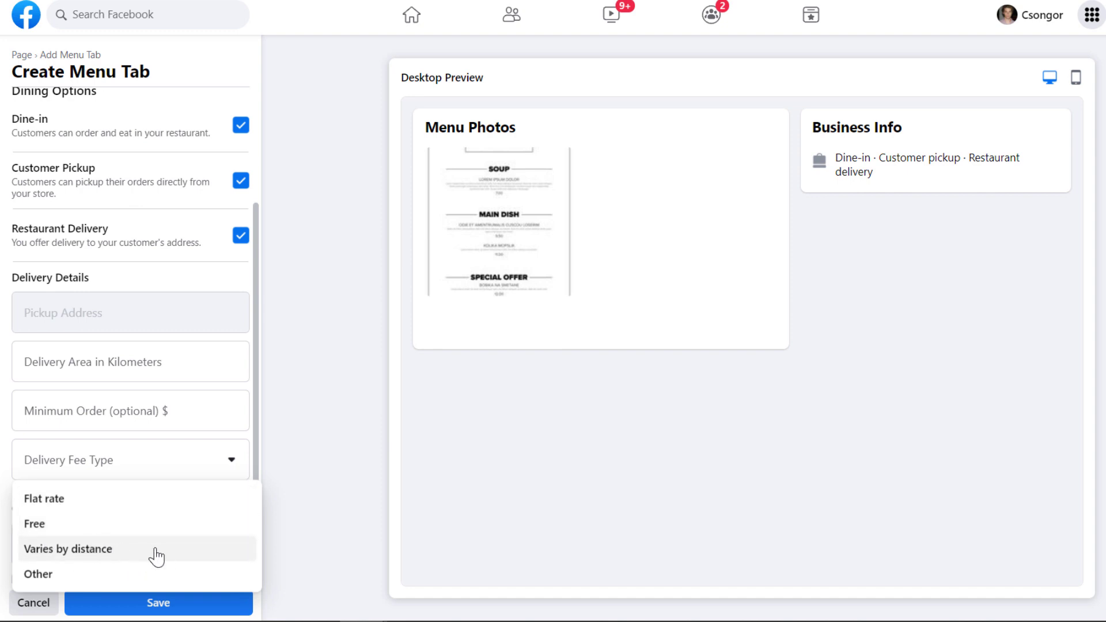
pyautogui.click(364, 497)
# - Set the menu tab's food type to Pizza
pyautogui.scroll(-1, 153, 488)
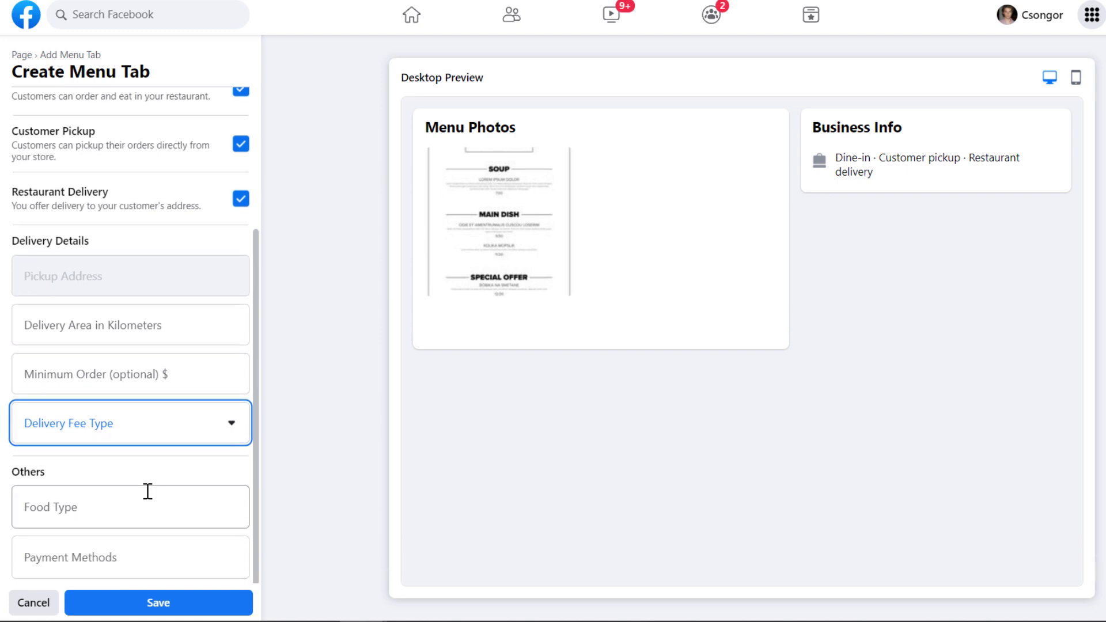
pyautogui.click(147, 500)
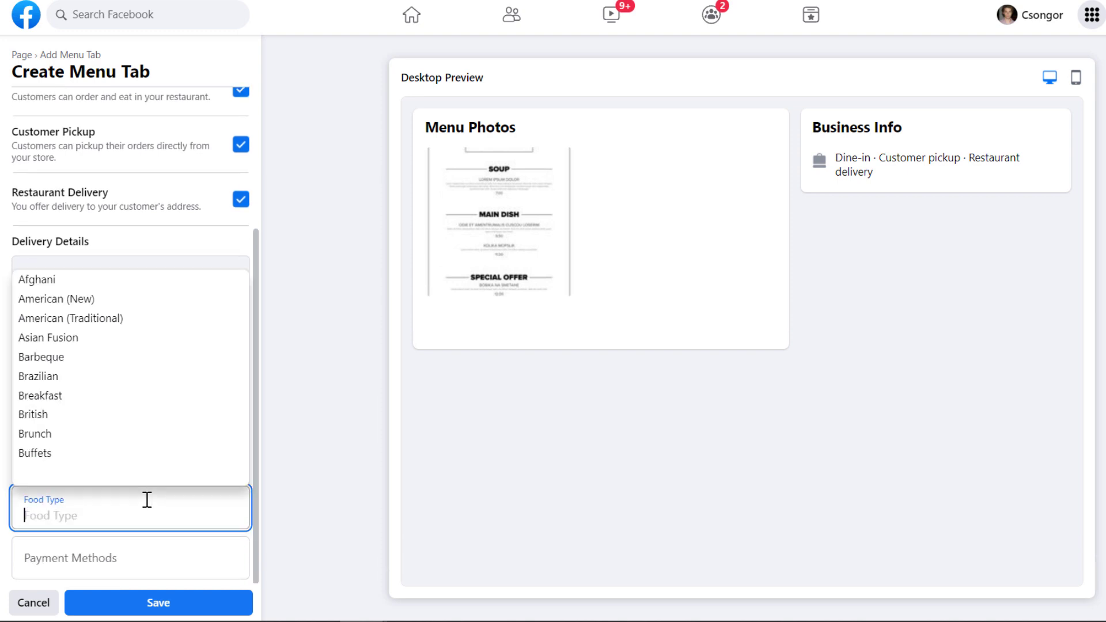
pyautogui.write('piiza')
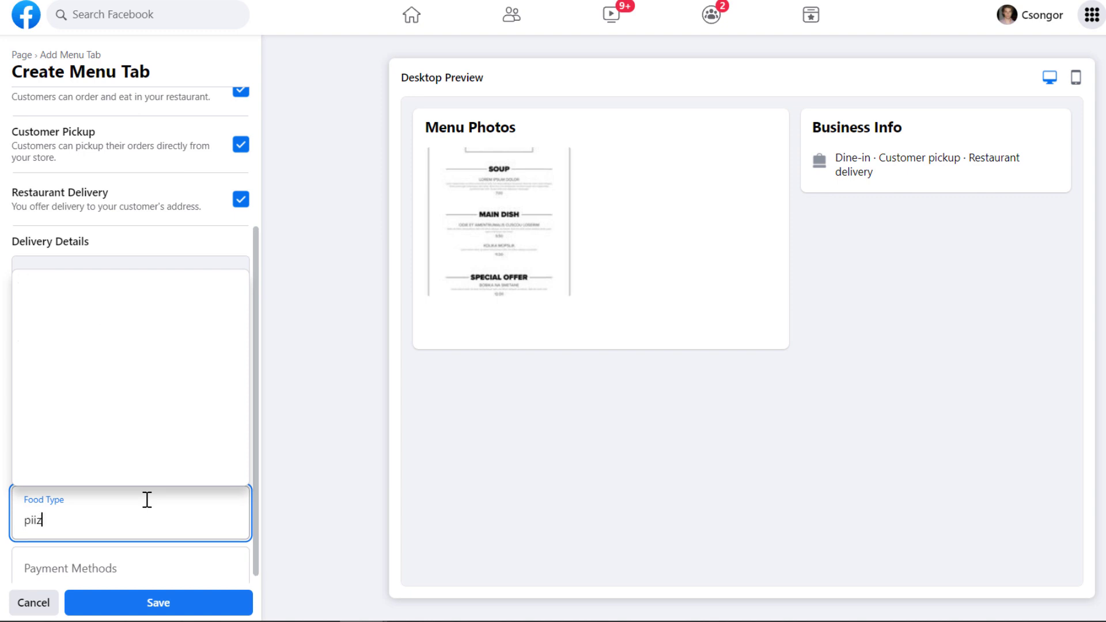
pyautogui.press('BackSpace')
pyautogui.press('BackSpace')
pyautogui.write('z')
pyautogui.click(55, 285)
# - Browse further food types starting with a, s, e and f and the available payment methods without adding any
pyautogui.click(91, 518)
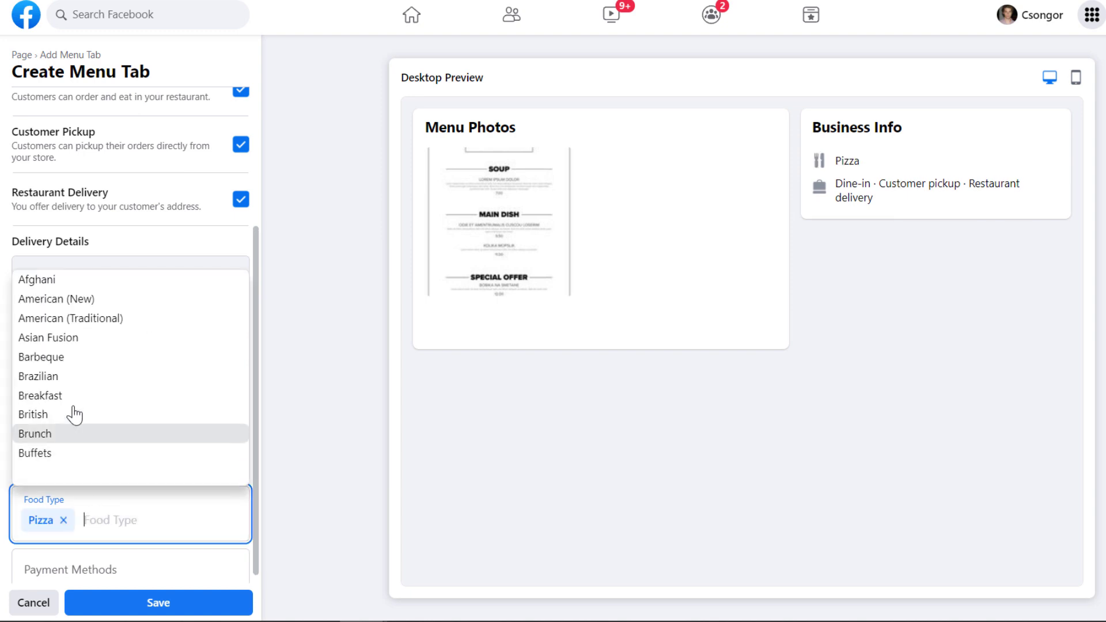
pyautogui.write('a')
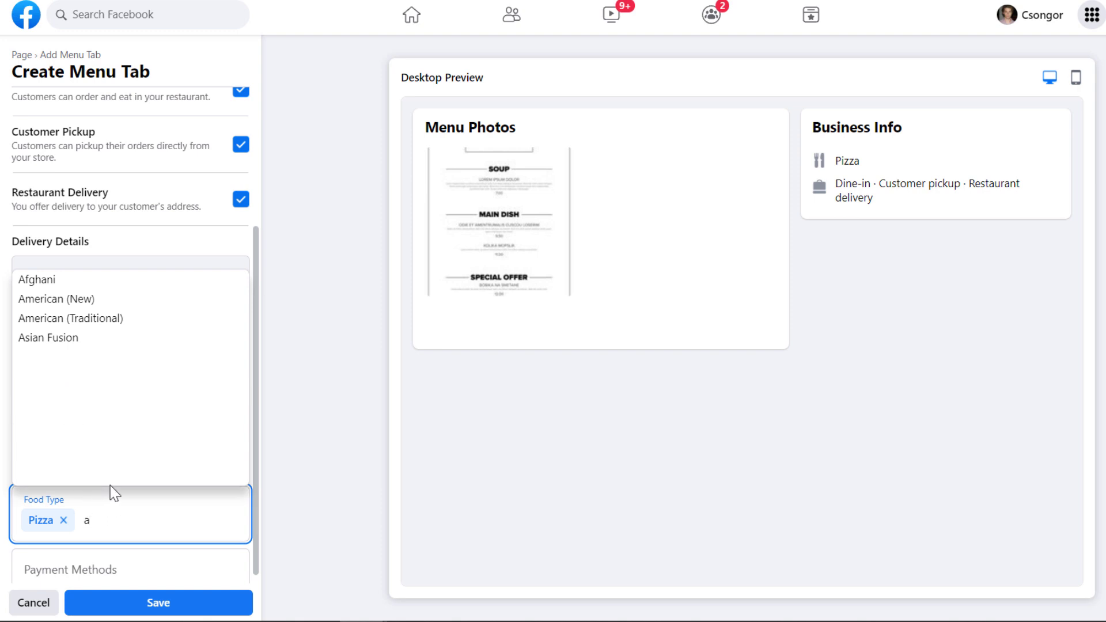
pyautogui.press('BackSpace')
pyautogui.write('s')
pyautogui.press('BackSpace')
pyautogui.write('e')
pyautogui.press('BackSpace')
pyautogui.write('f')
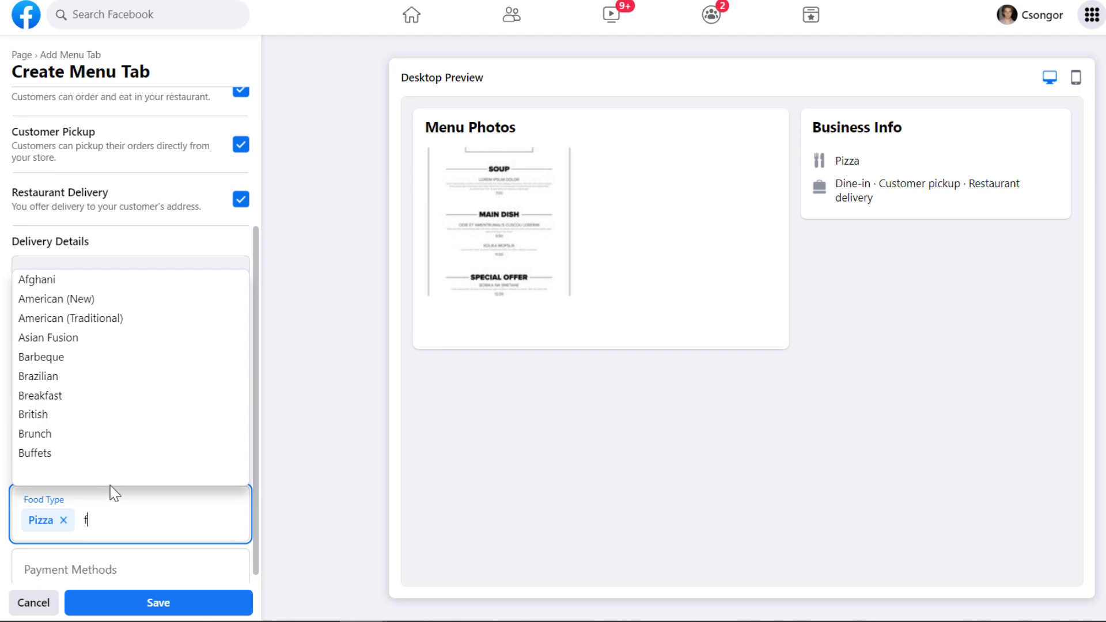
pyautogui.press('BackSpace')
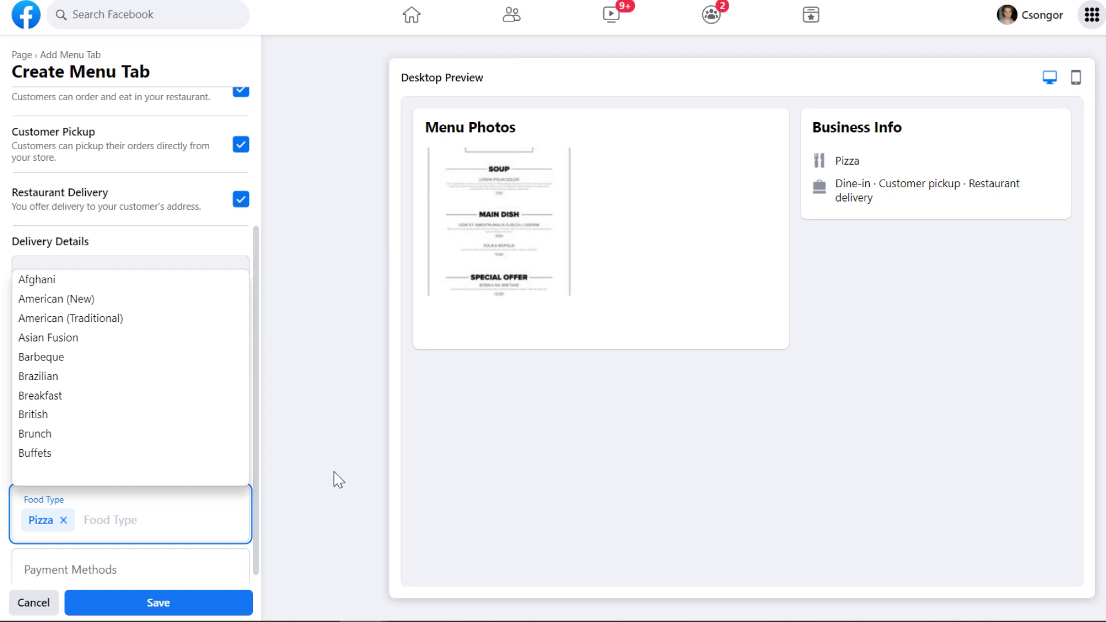
pyautogui.click(314, 492)
pyautogui.click(162, 556)
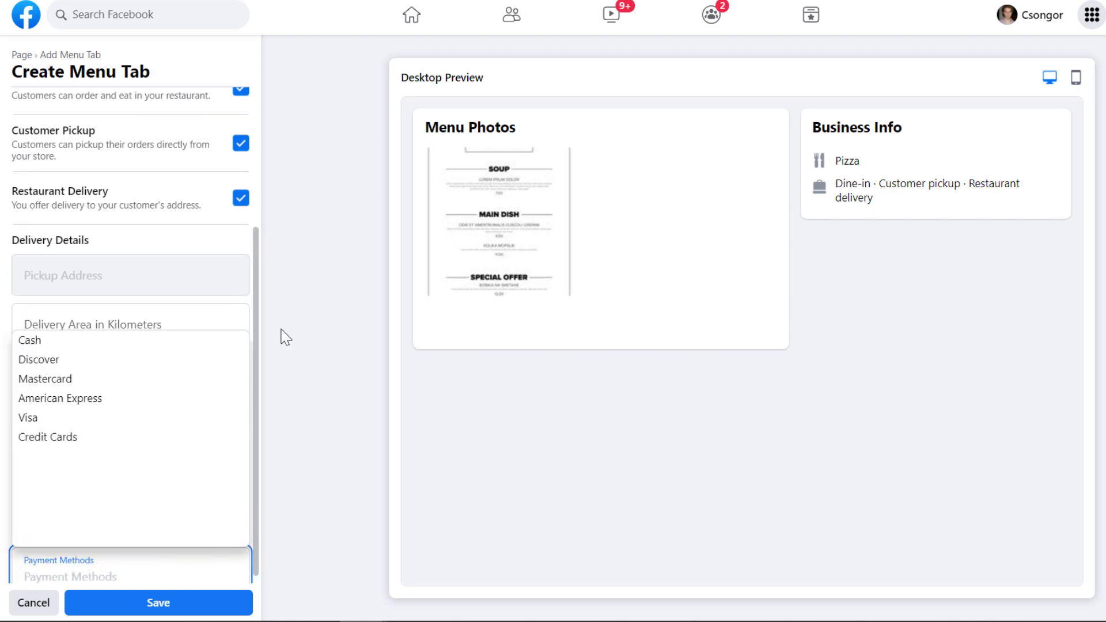
pyautogui.click(346, 338)
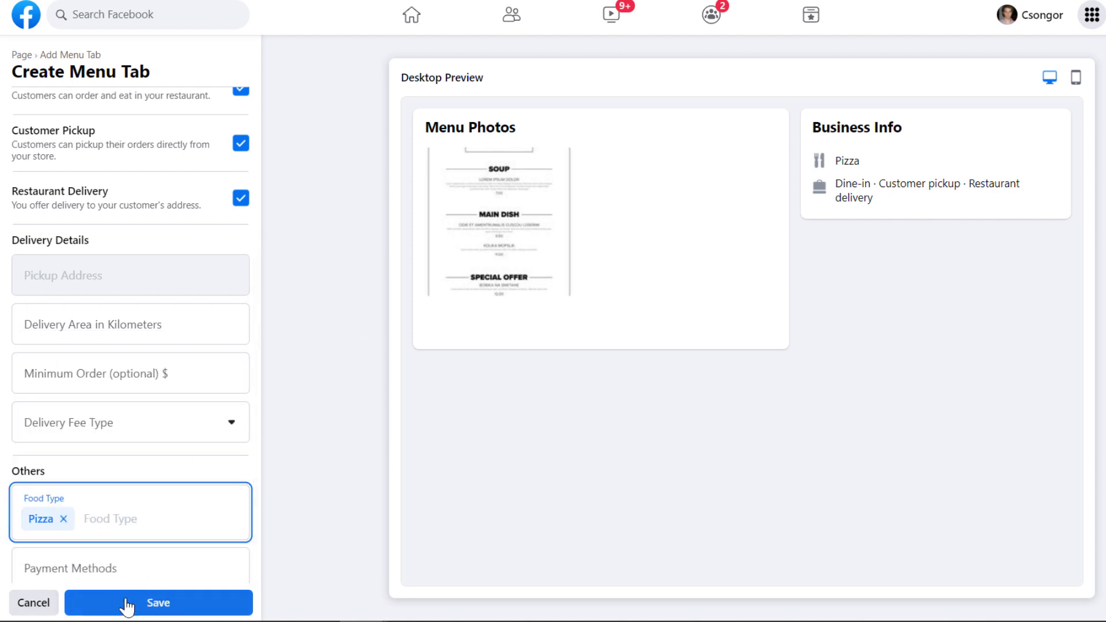
# - Save the new menu tab and decline boosting the menu
pyautogui.click(171, 607)
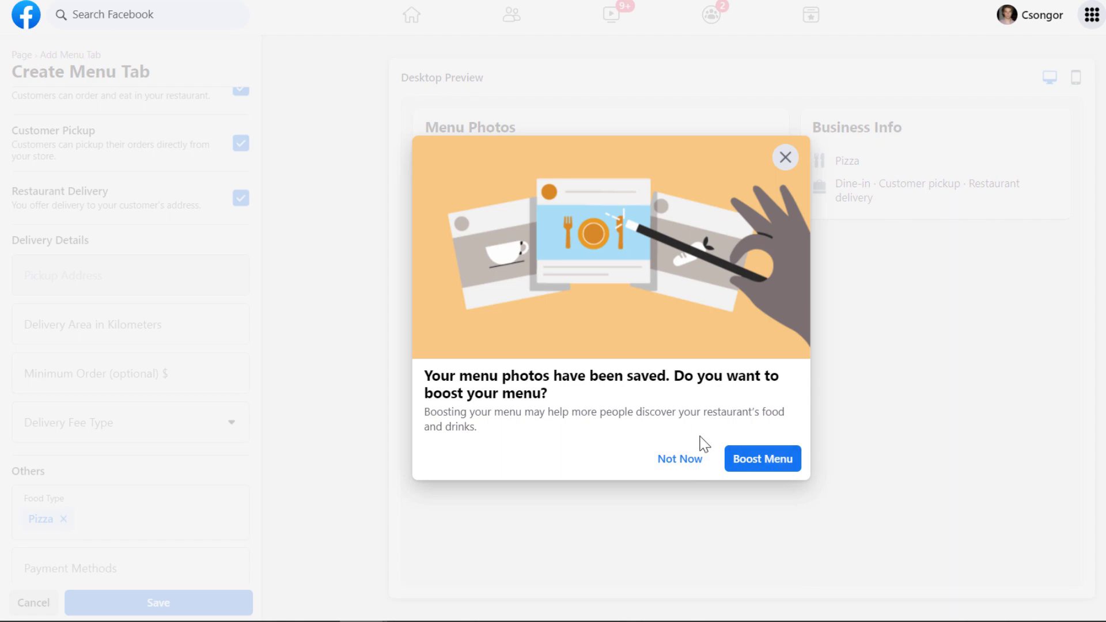
pyautogui.click(679, 461)
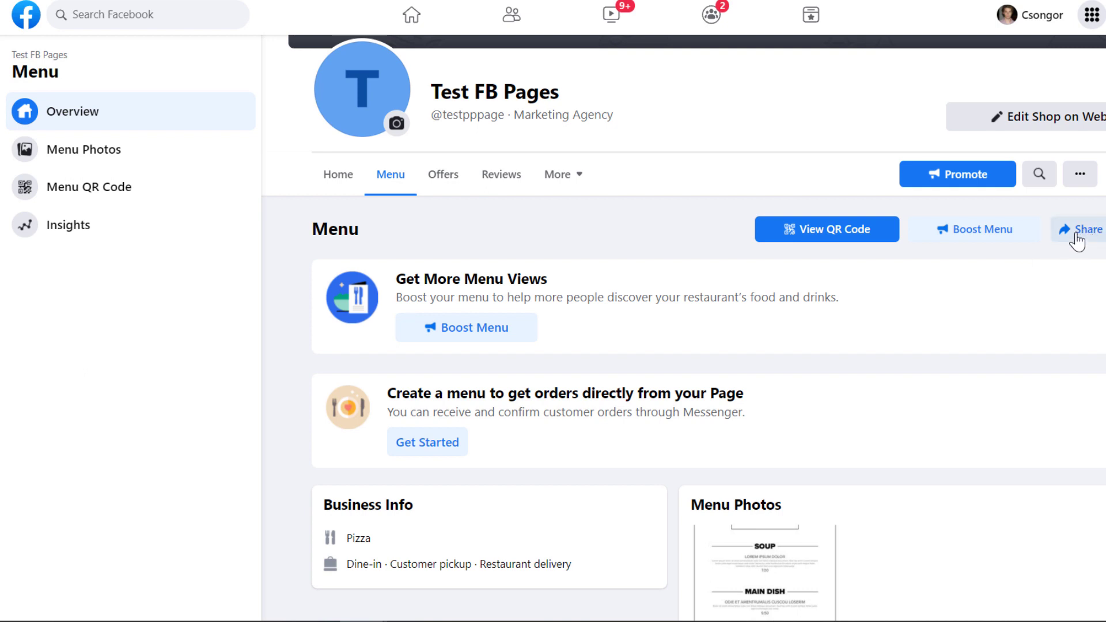
# - Open the QR code for the page's menu
pyautogui.hotkey('alt', 'Left')
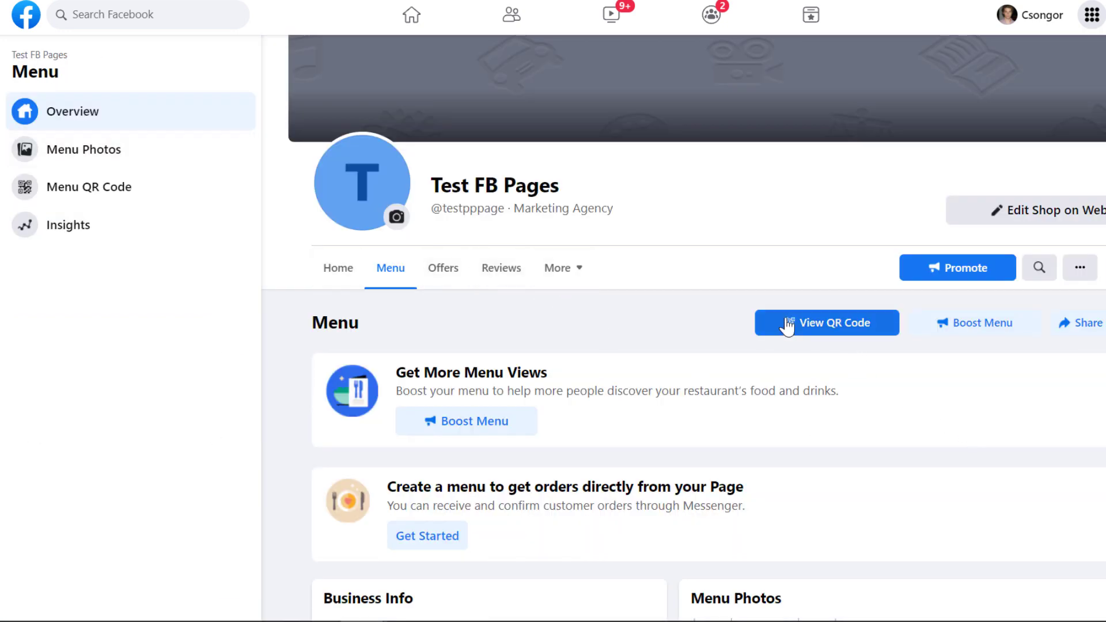
pyautogui.click(818, 325)
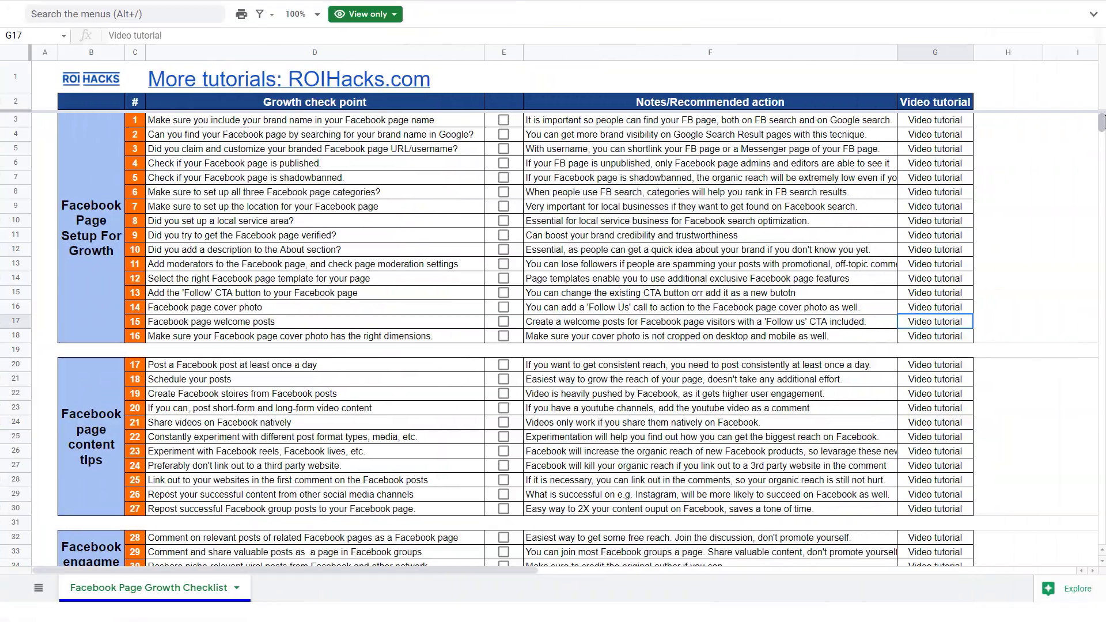
# - Look through the check points of the Facebook Page Growth Checklist spreadsheet in Google Sheets, from page setup to promotion
pyautogui.scroll(-3, 1102, 121)
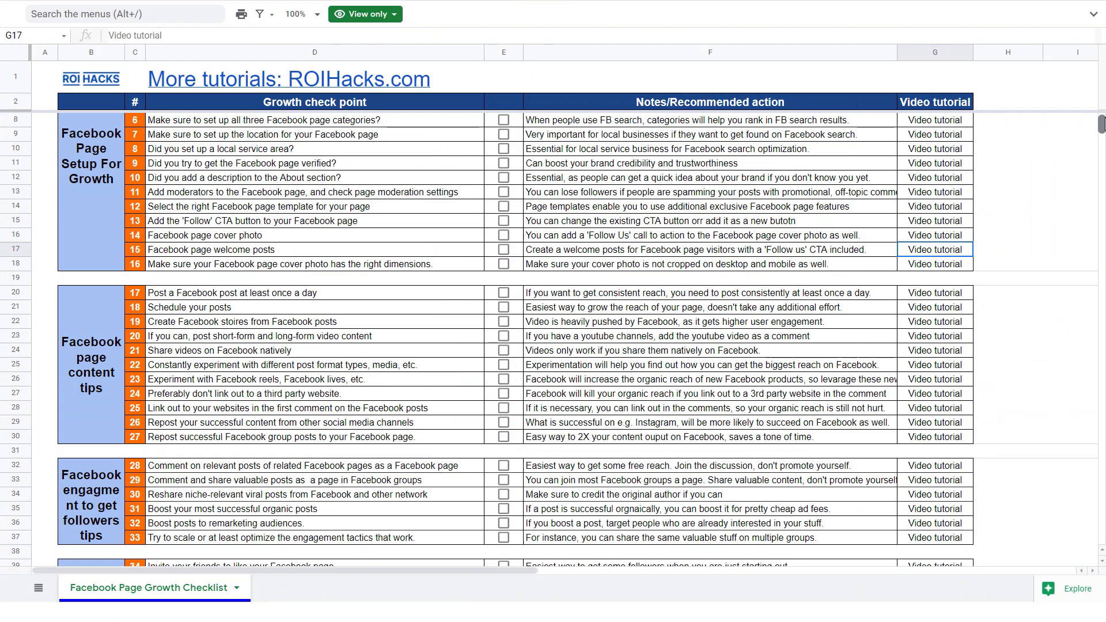
pyautogui.scroll(-5, 1101, 121)
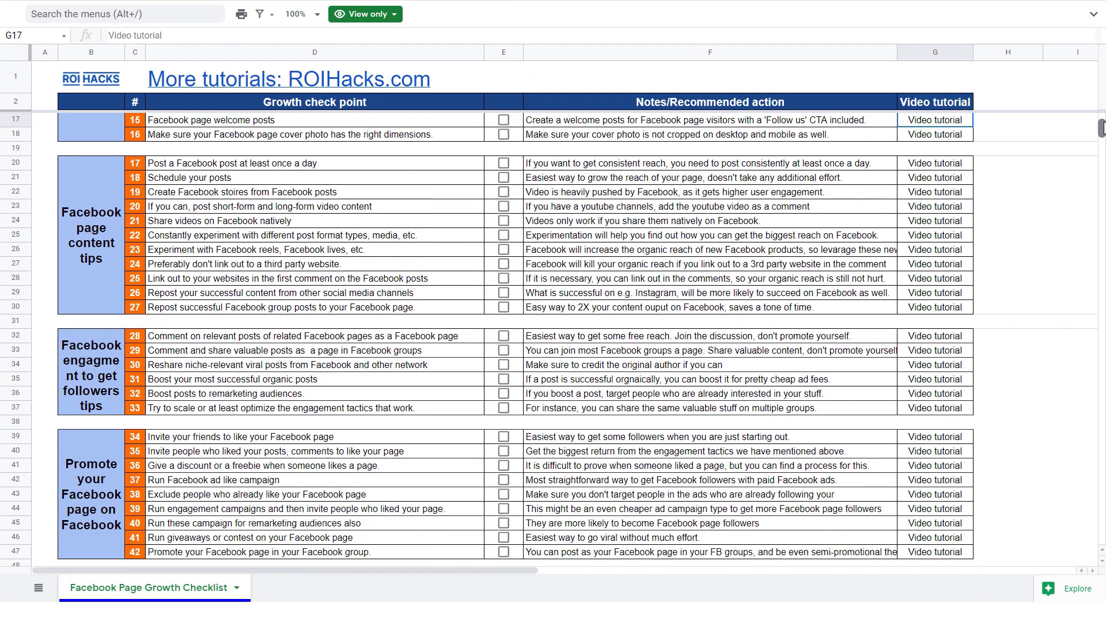
pyautogui.scroll(-4, 1101, 126)
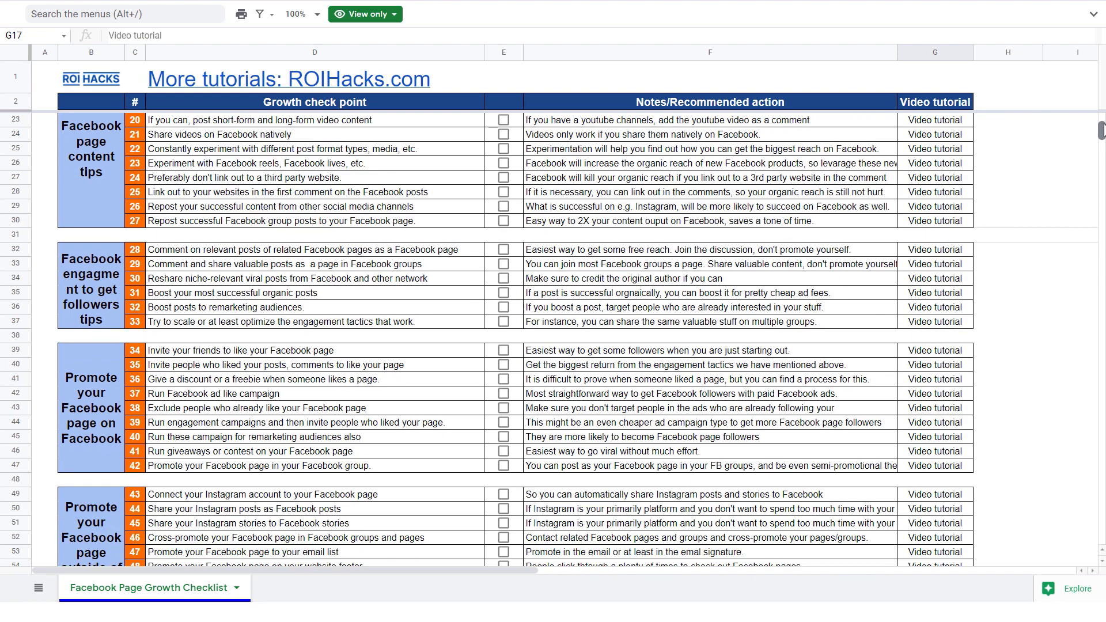
pyautogui.scroll(-5, 1102, 131)
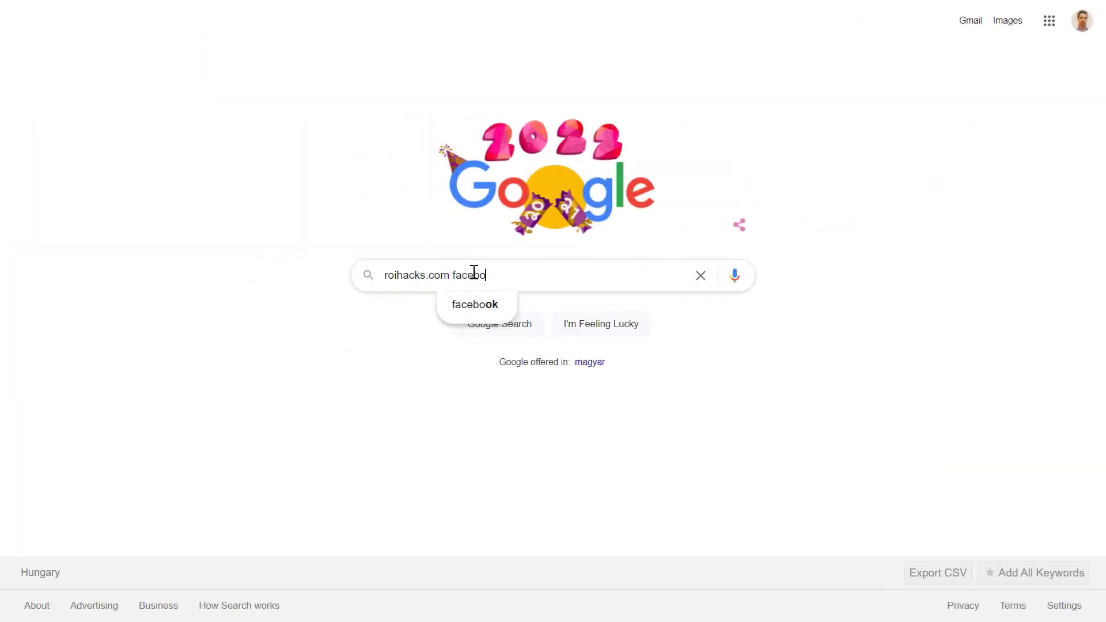
# - Search Google for "roihacks.com facebook page growth checklist spreadsheet"
pyautogui.write('ook pag')
pyautogui.write('e growth checklist')
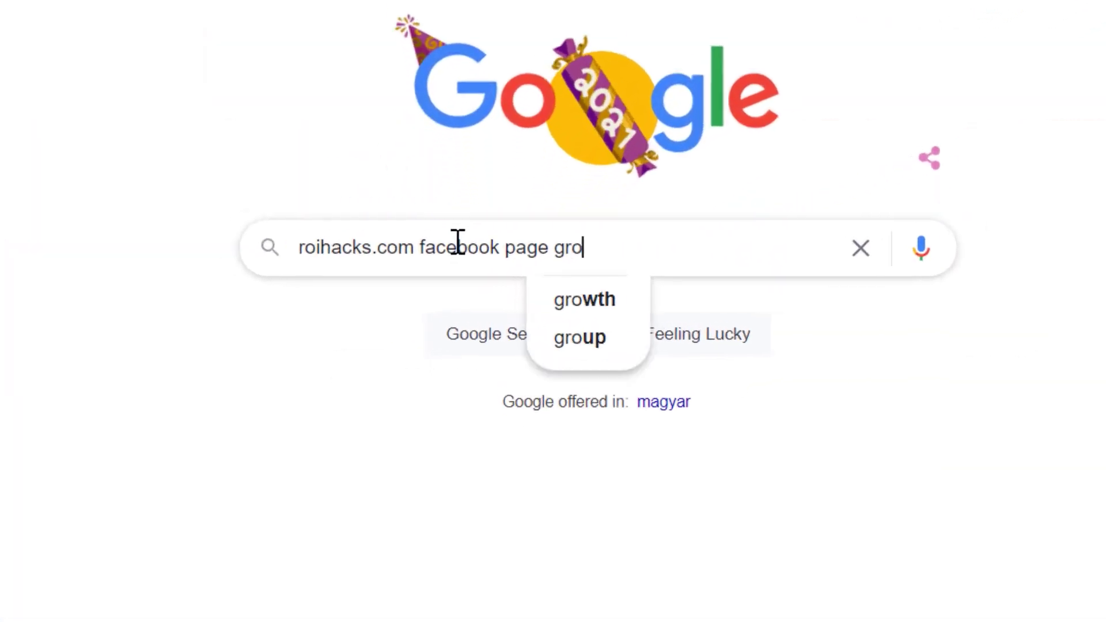
pyautogui.write(' spread')
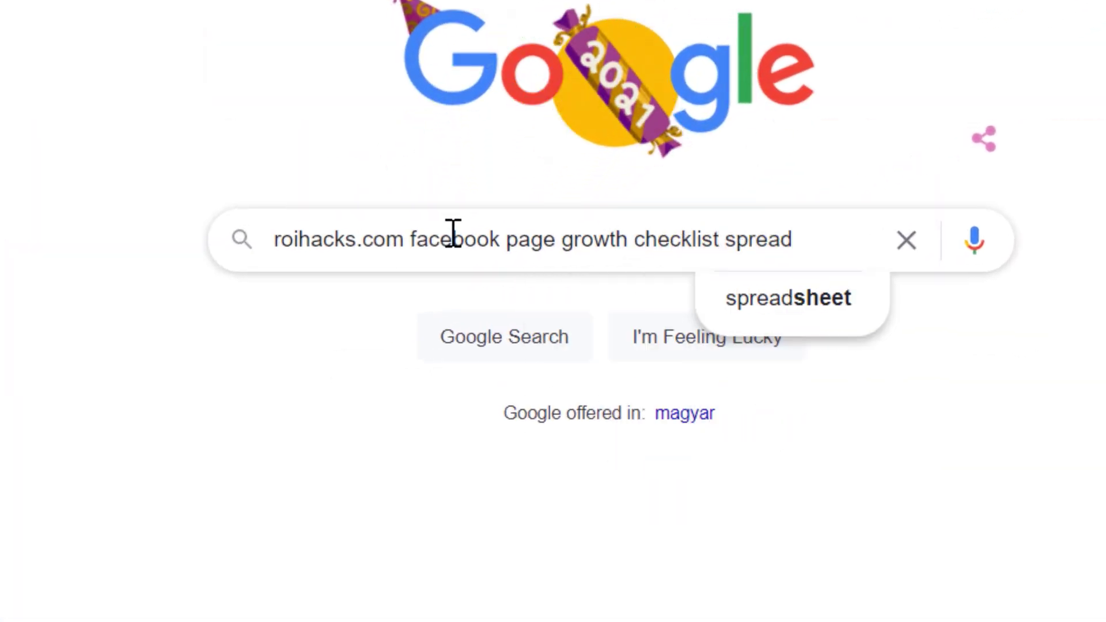
pyautogui.press('Down')
pyautogui.press('Return')
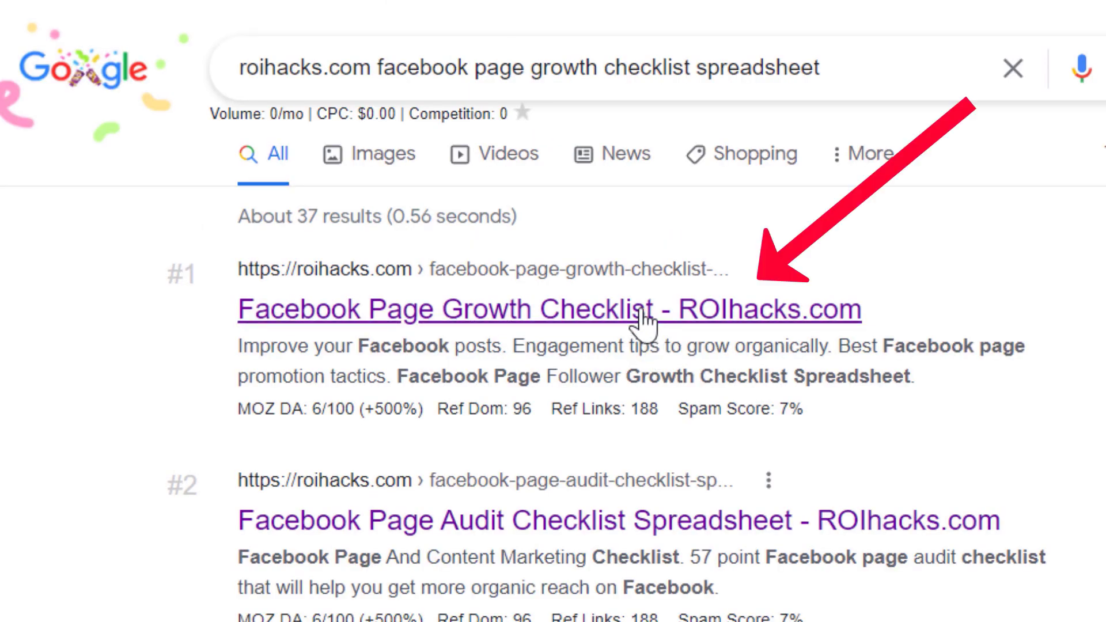